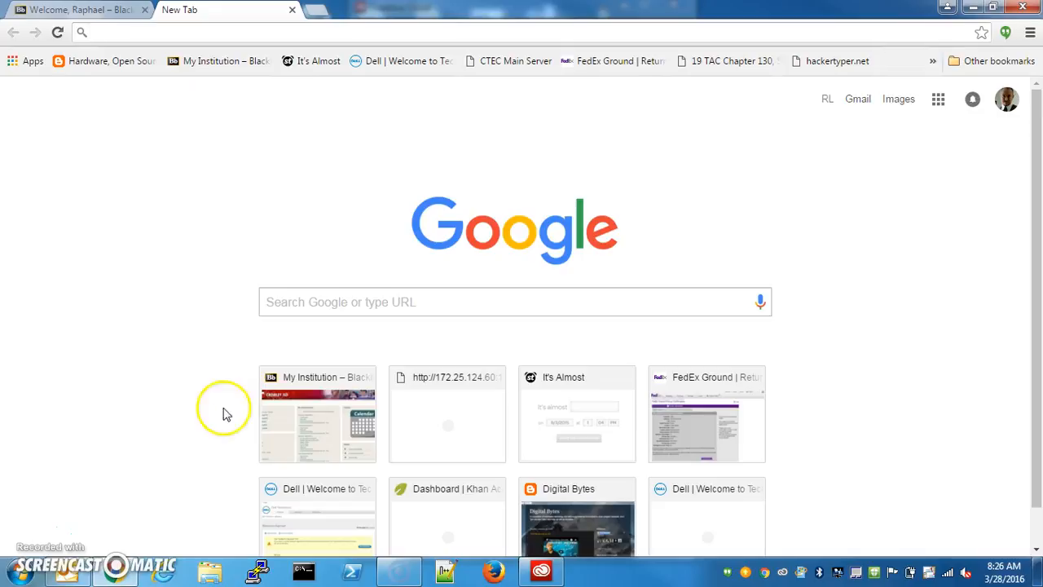
Go to Google Drive from the Google apps and create a new blank Google Form
click(938, 102)
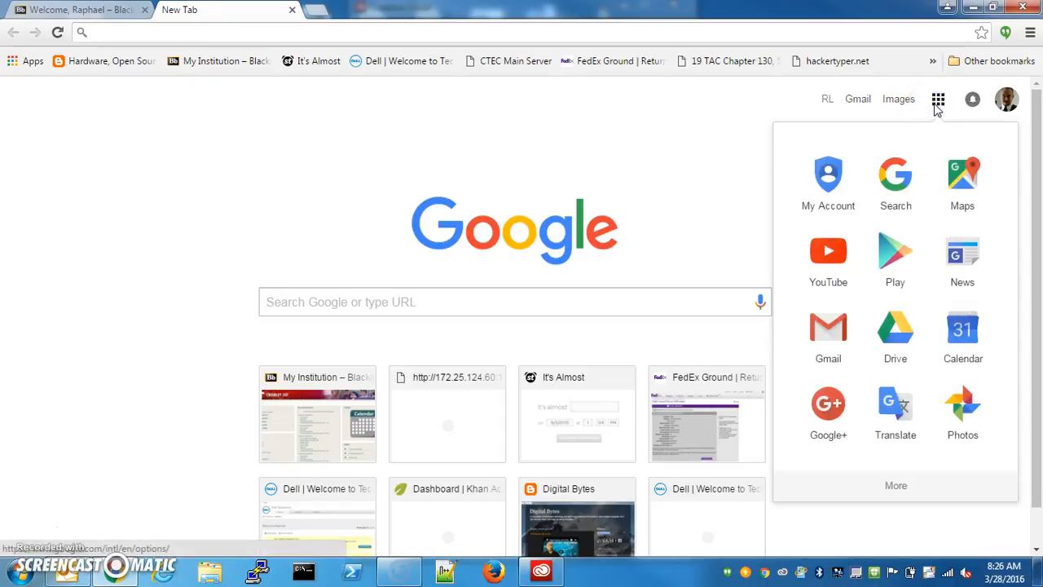
click(896, 332)
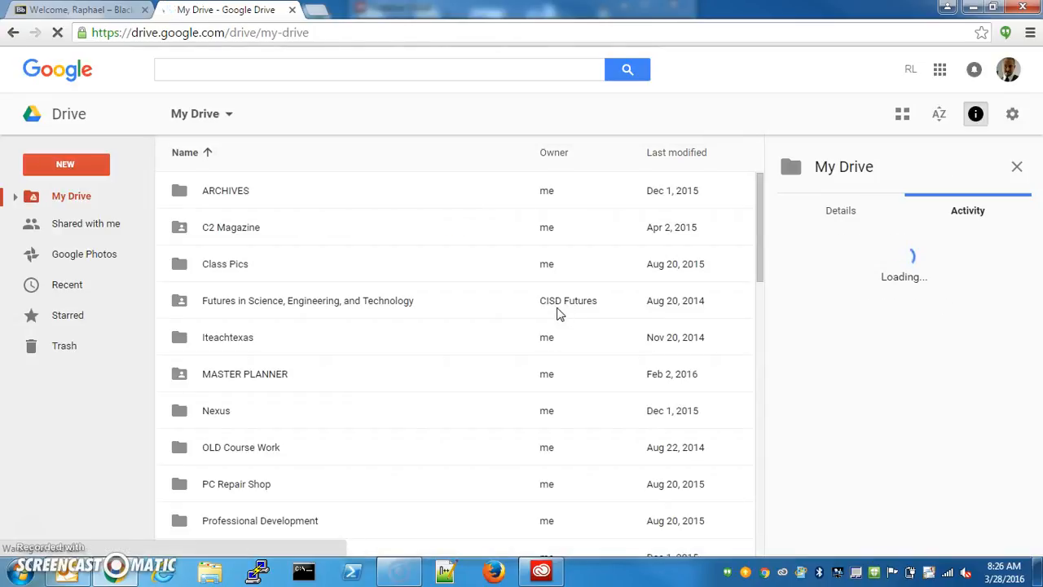
click(546, 317)
click(65, 167)
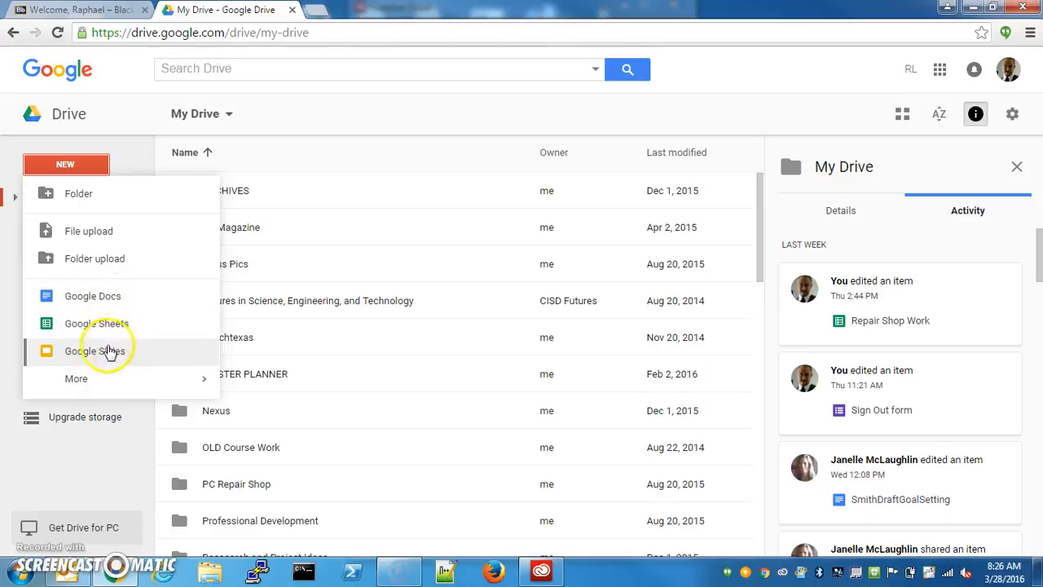
mouse_move(87, 383)
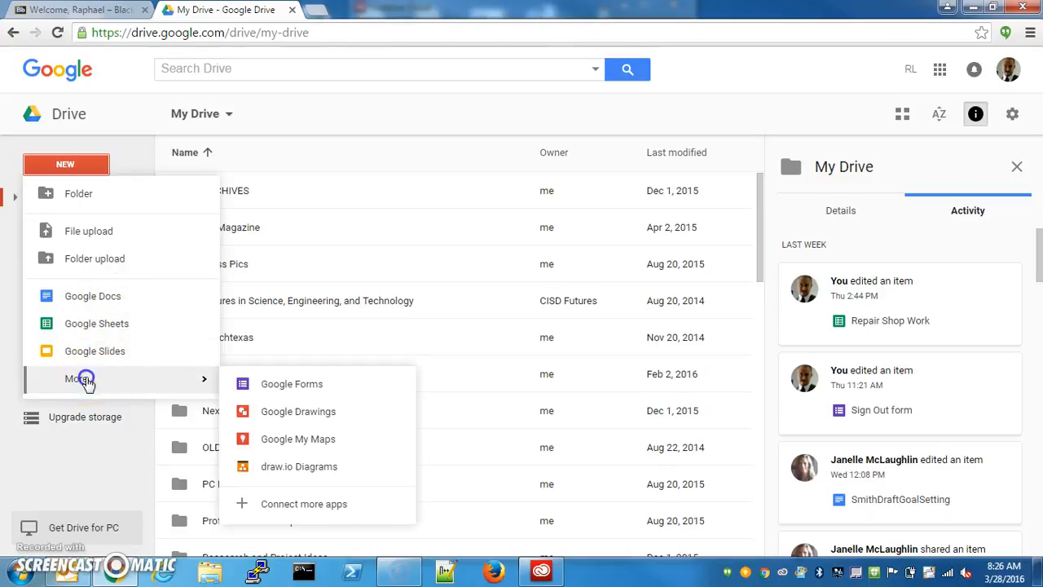
click(297, 391)
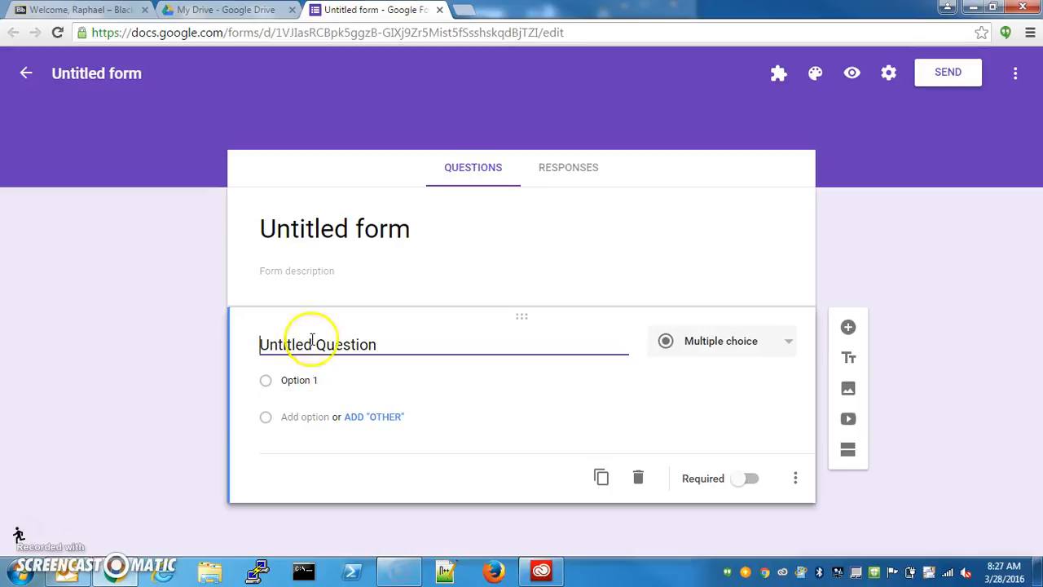
Title the form "Title" and name its first multiple-choice question "Topic 1"
click(273, 228)
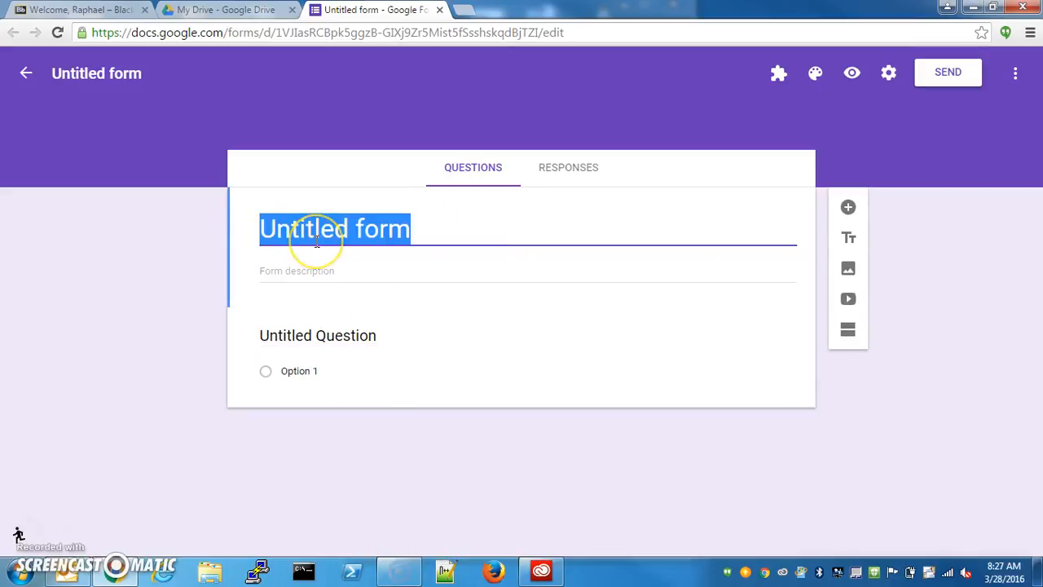
text(Title)
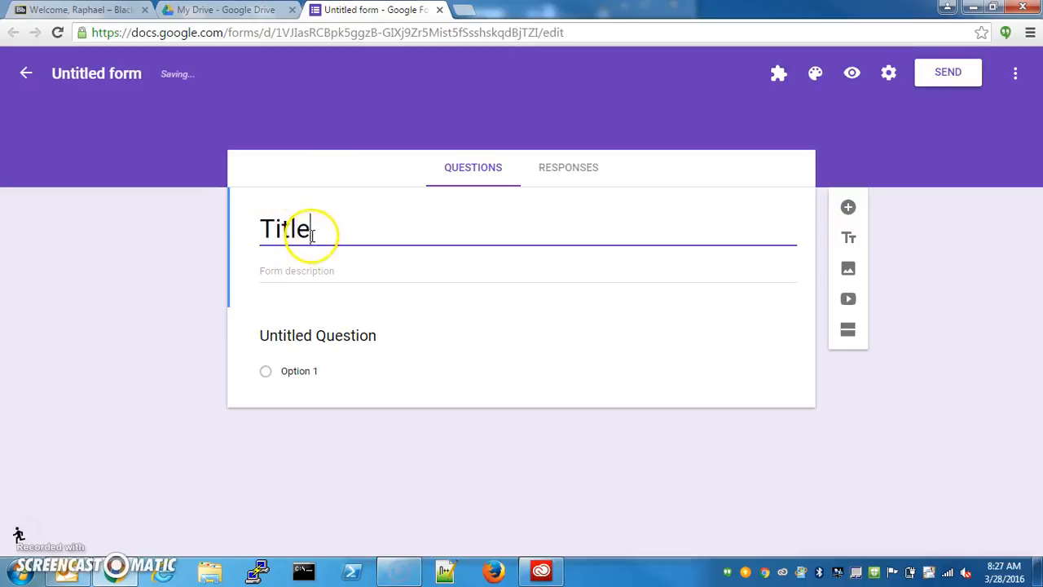
click(365, 337)
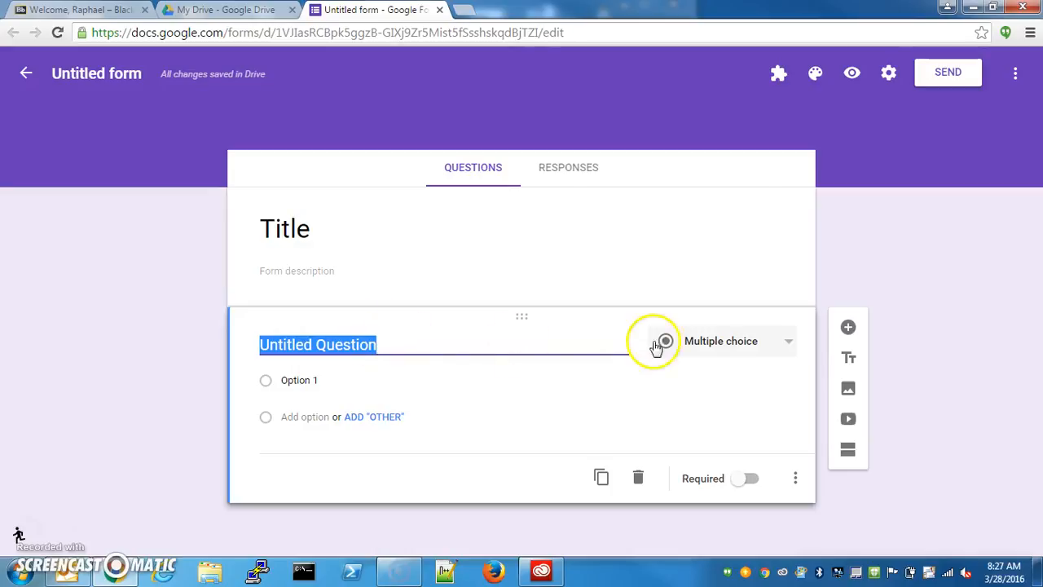
click(748, 350)
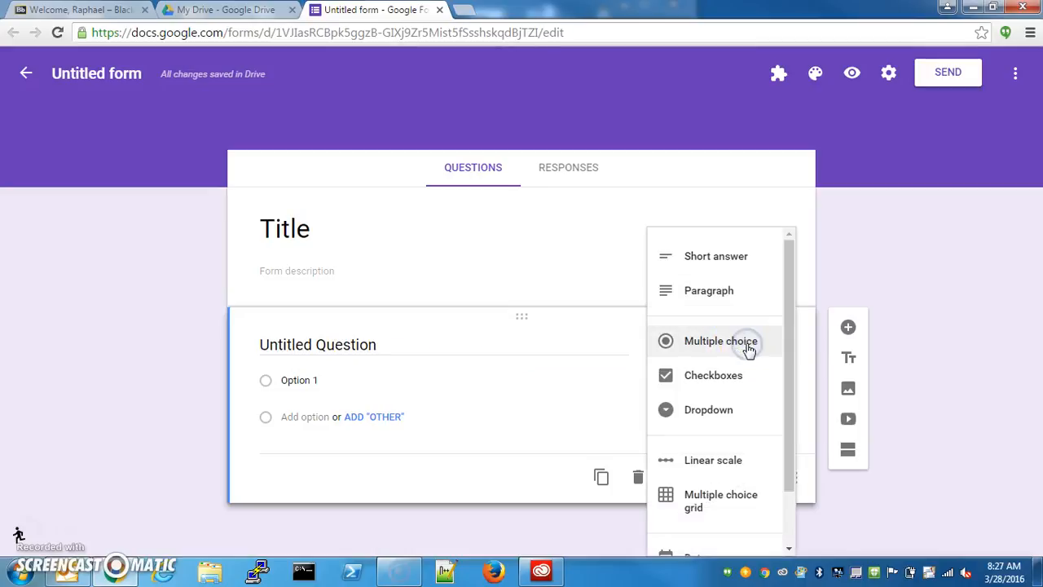
scroll(769, 441, down, 2)
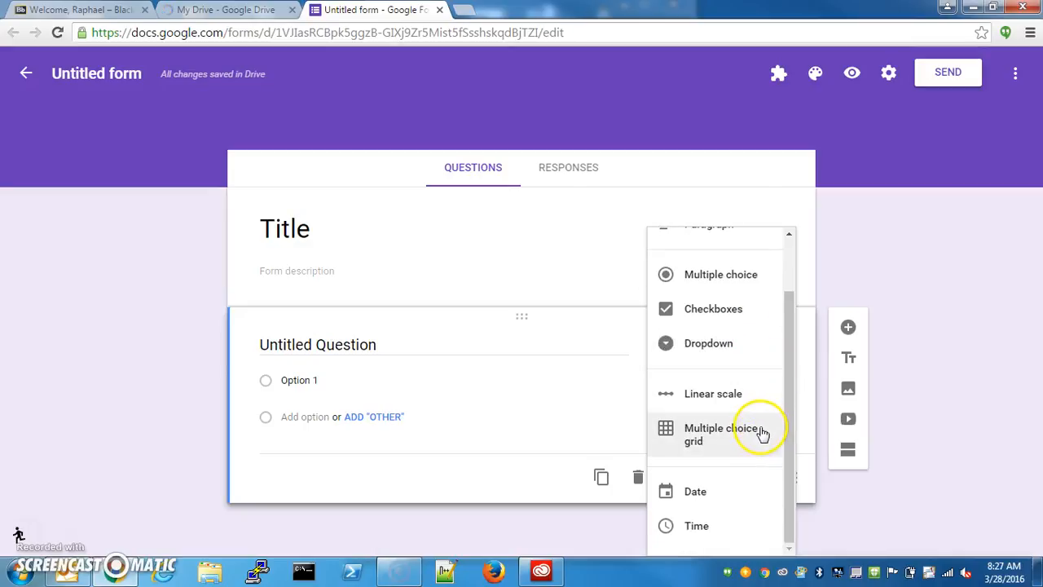
scroll(767, 433, up, 2)
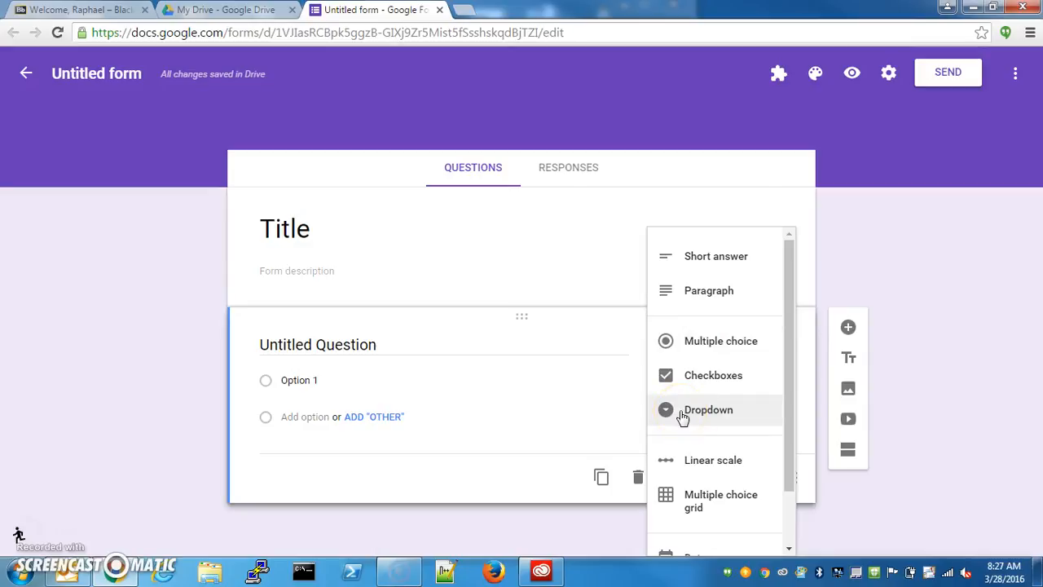
click(432, 349)
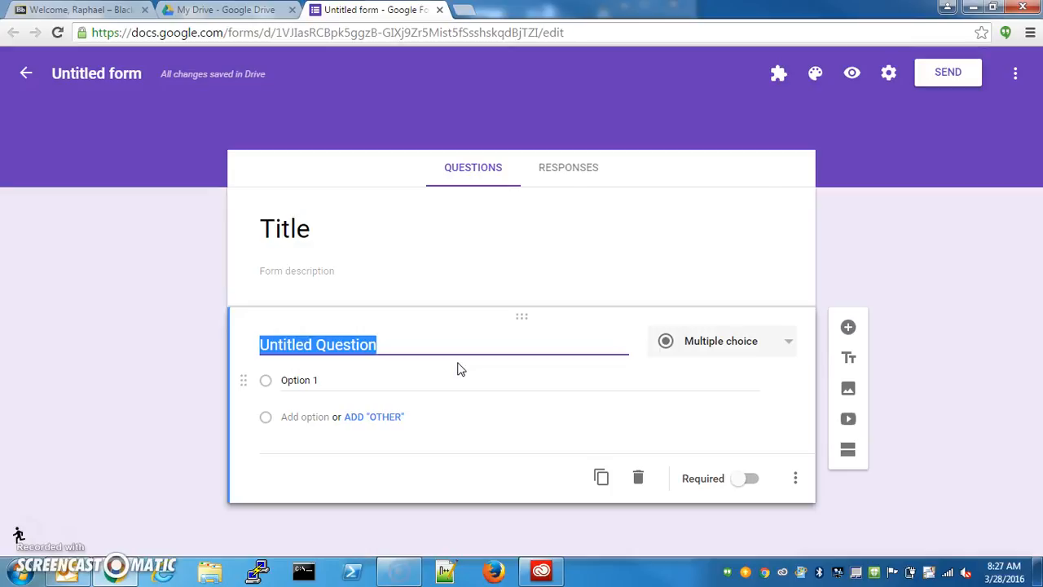
text(Topic 1)
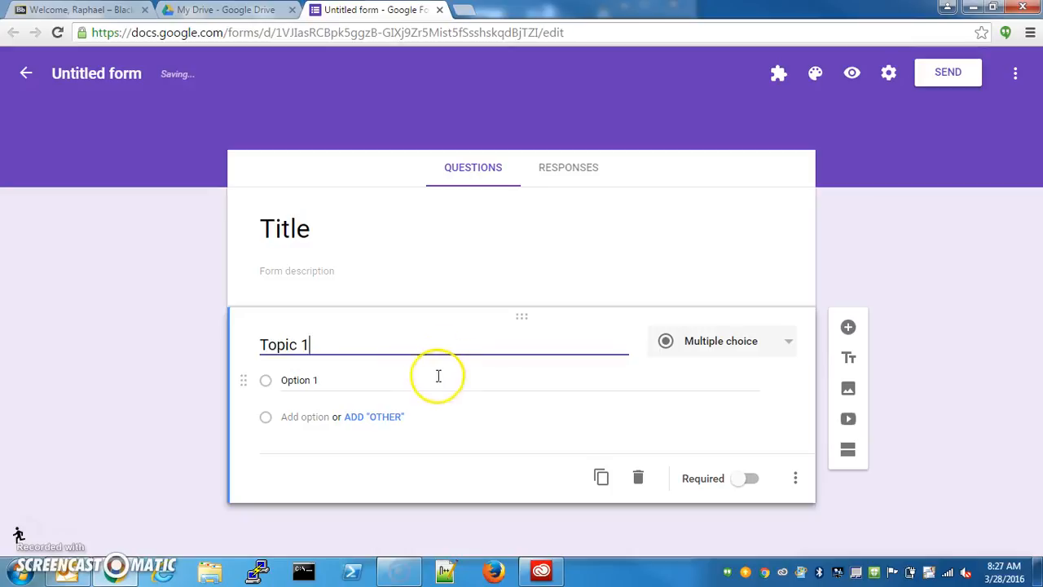
Add an "Other" choice plus Option 2 and Option 3 to the Topic 1 question
click(376, 418)
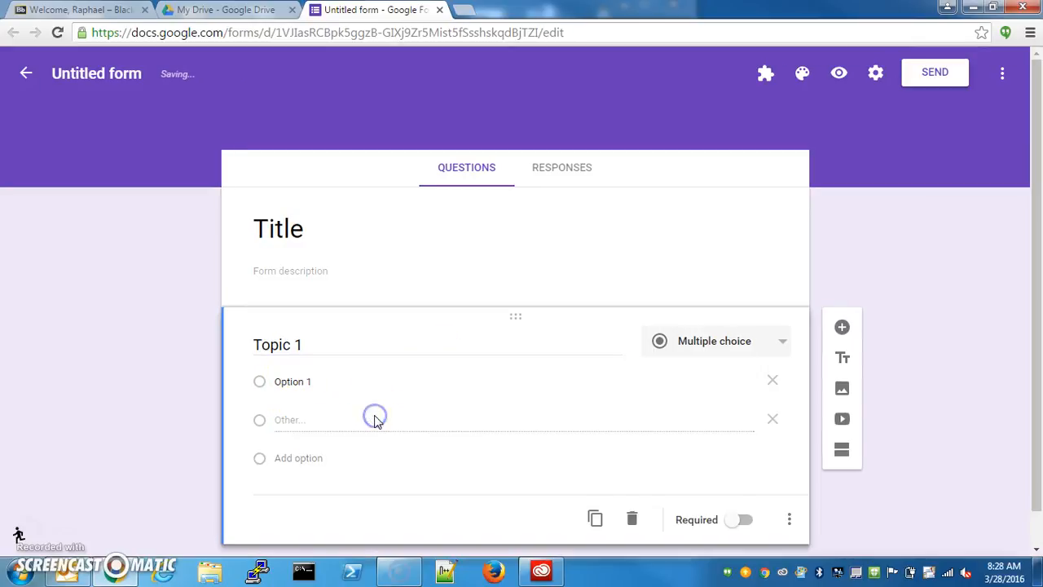
click(336, 382)
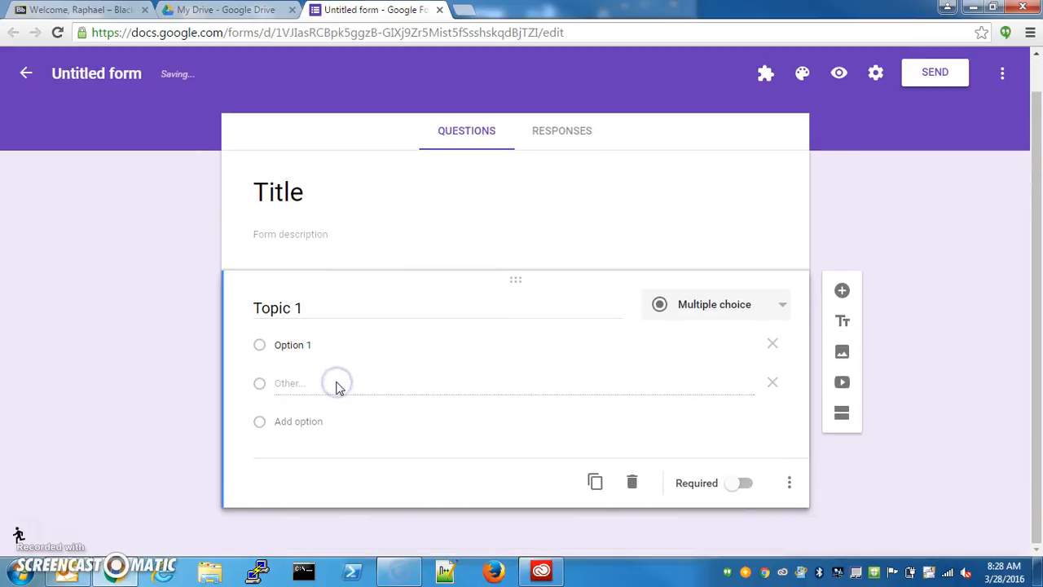
click(318, 424)
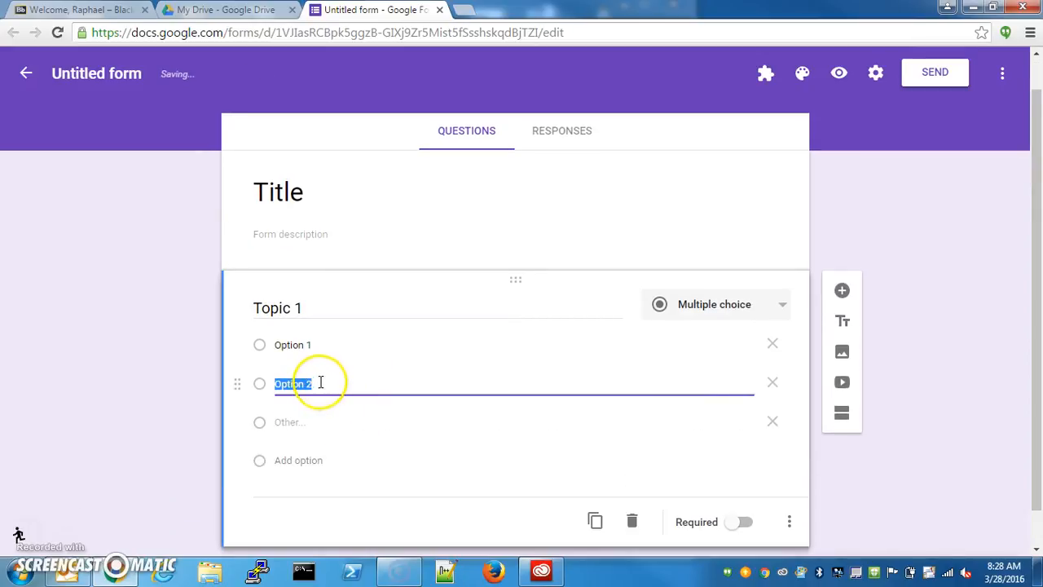
click(299, 460)
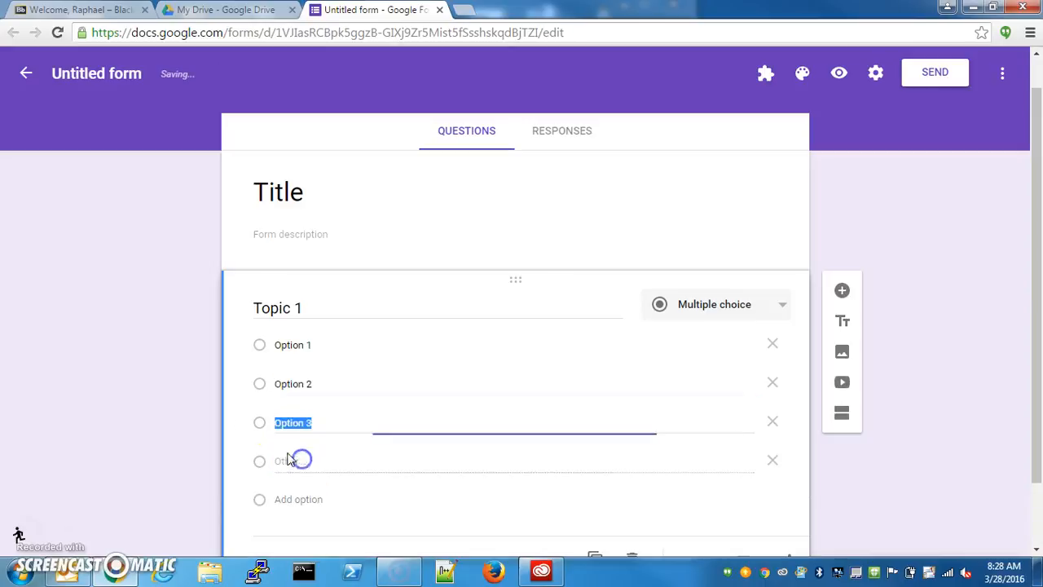
Make the Topic 1 question required
scroll(495, 379, down, 2)
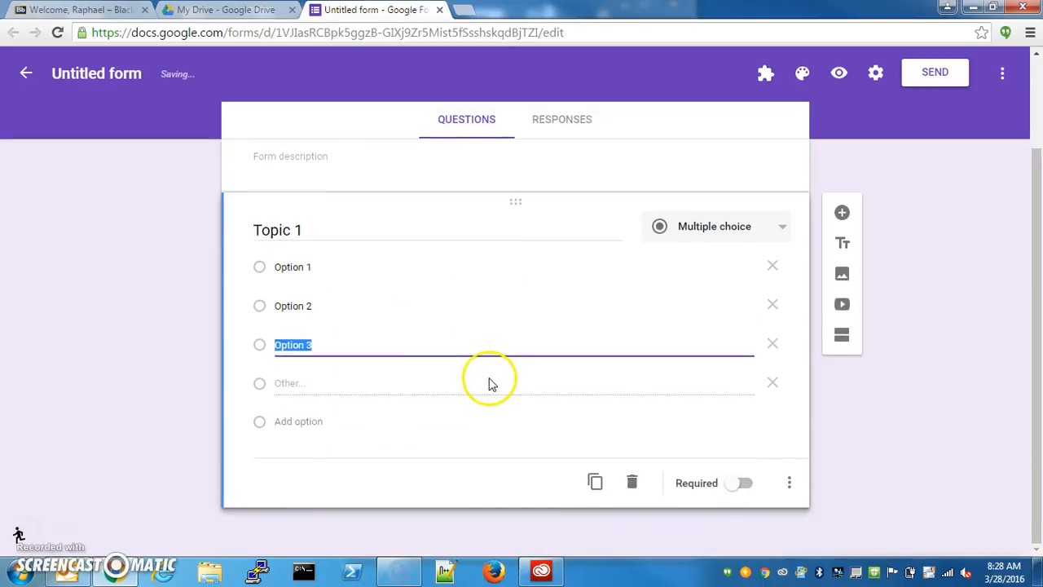
scroll(498, 381, up, 2)
scroll(501, 382, up, 1)
scroll(512, 377, down, 2)
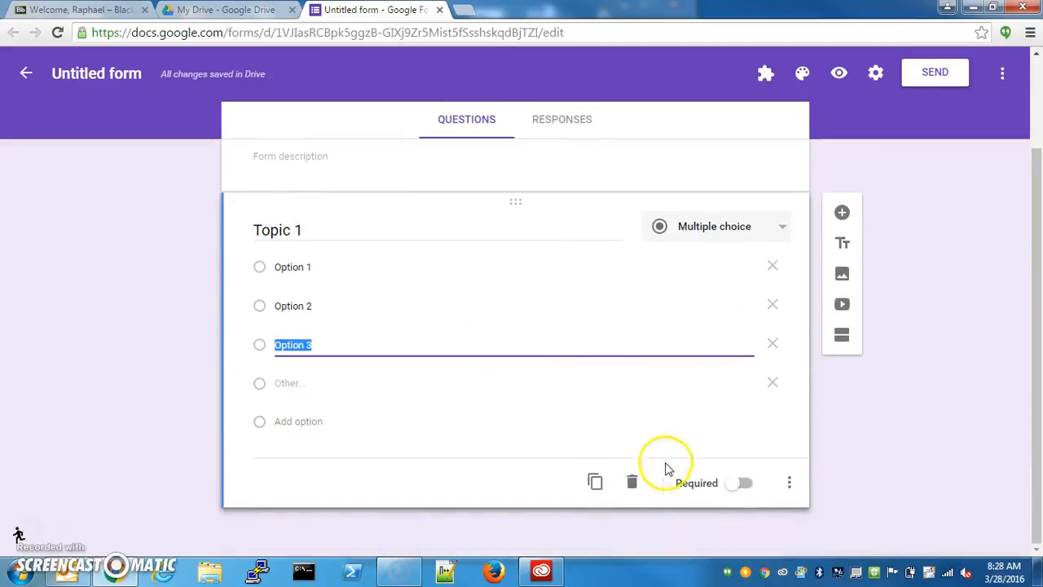
click(744, 487)
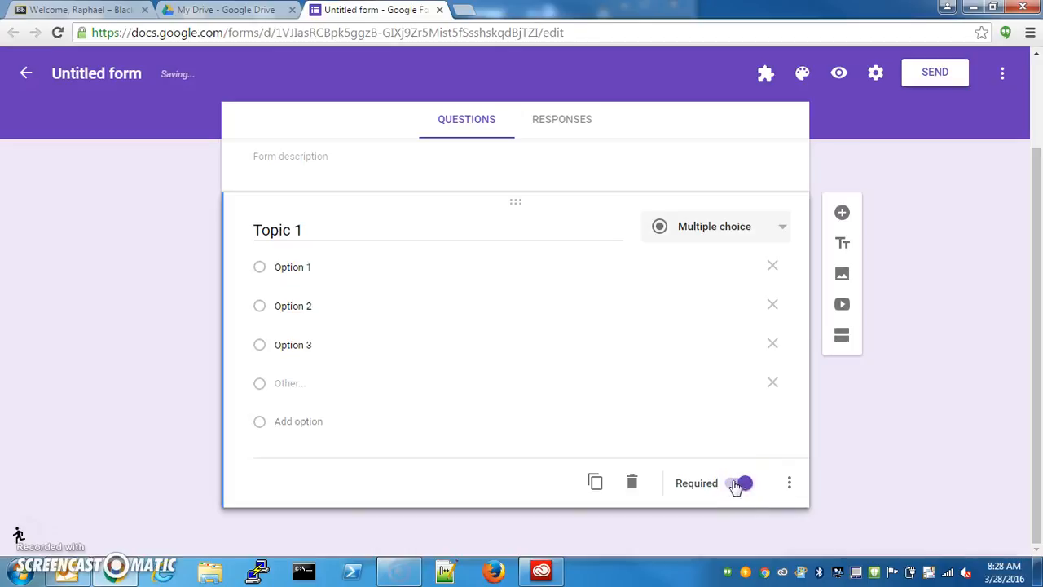
Add a multiple-choice question titled "Question 2" with Option 1, Option 2 and Option 3 as answers
scroll(737, 481, up, 1)
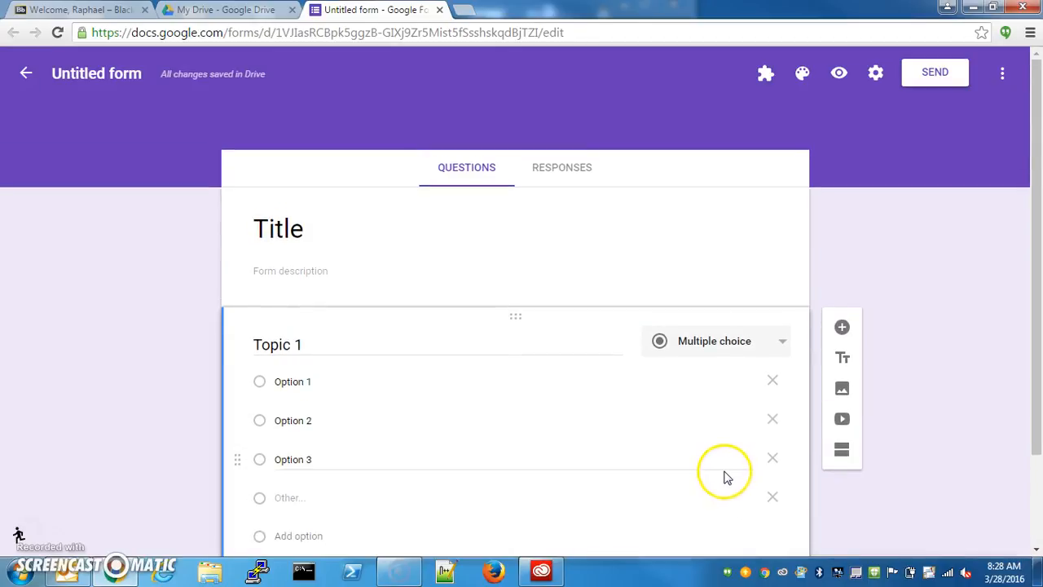
scroll(723, 475, down, 2)
scroll(756, 441, up, 1)
scroll(757, 441, up, 1)
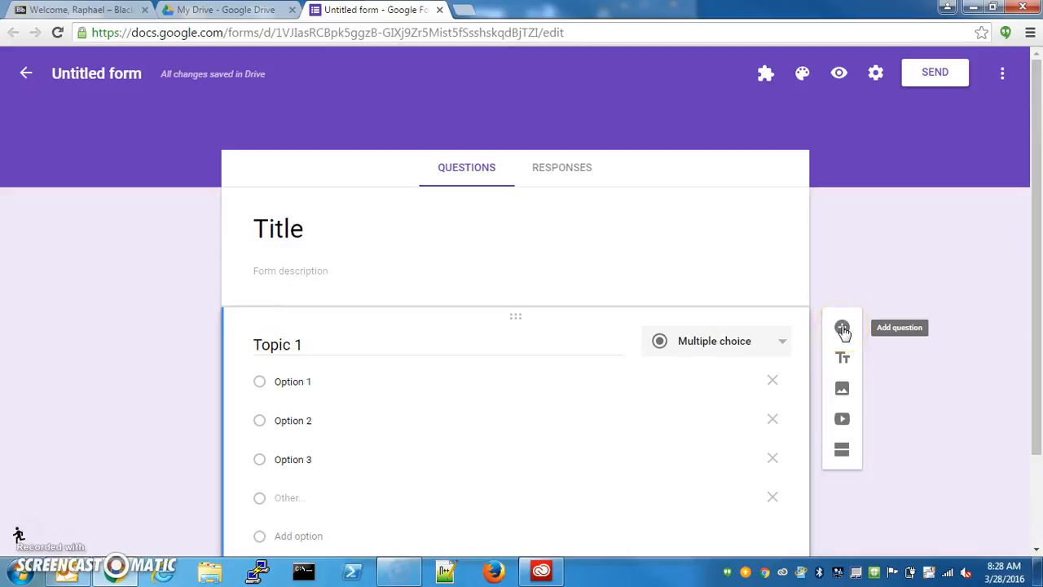
click(843, 328)
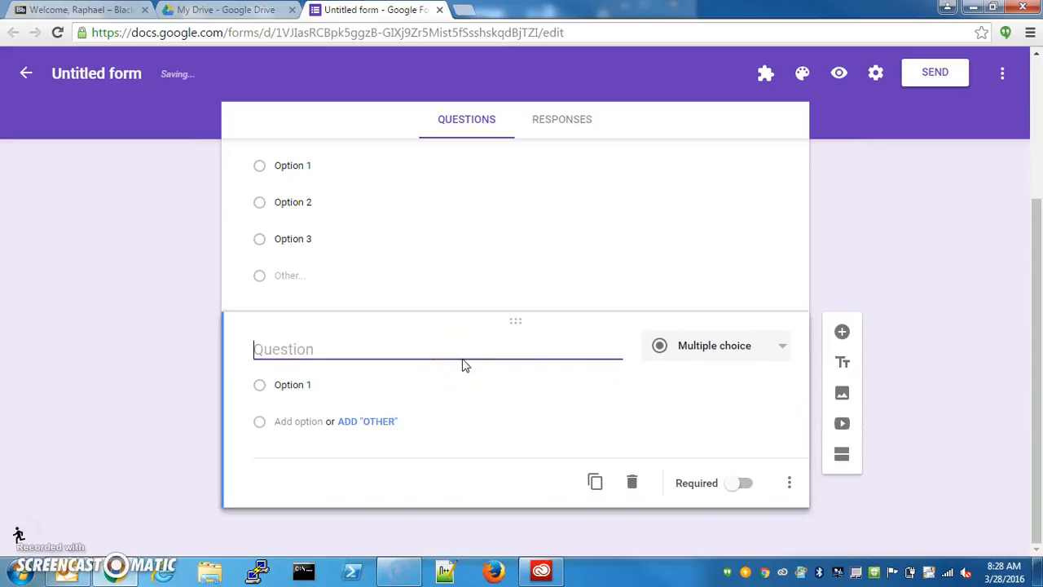
text(Question 2)
click(311, 422)
click(308, 463)
scroll(506, 430, down, 1)
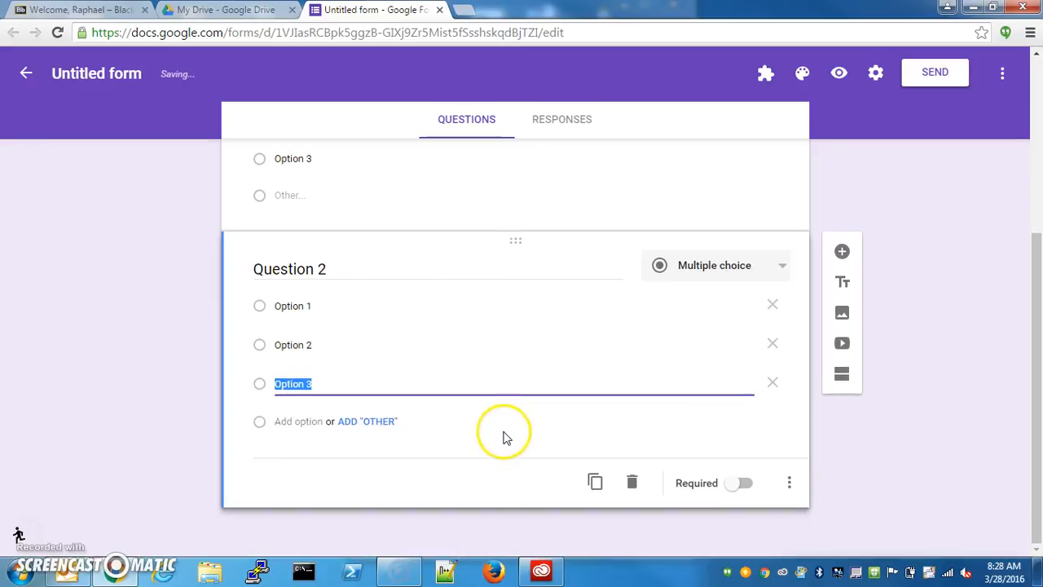
Make the second question required, keeping its three default option labels
click(305, 305)
click(316, 345)
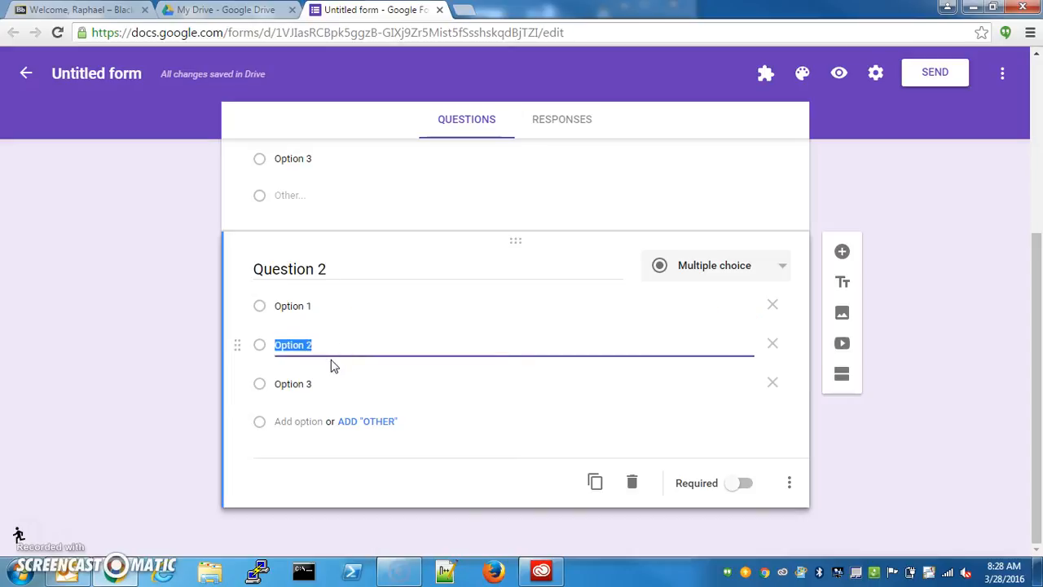
click(731, 491)
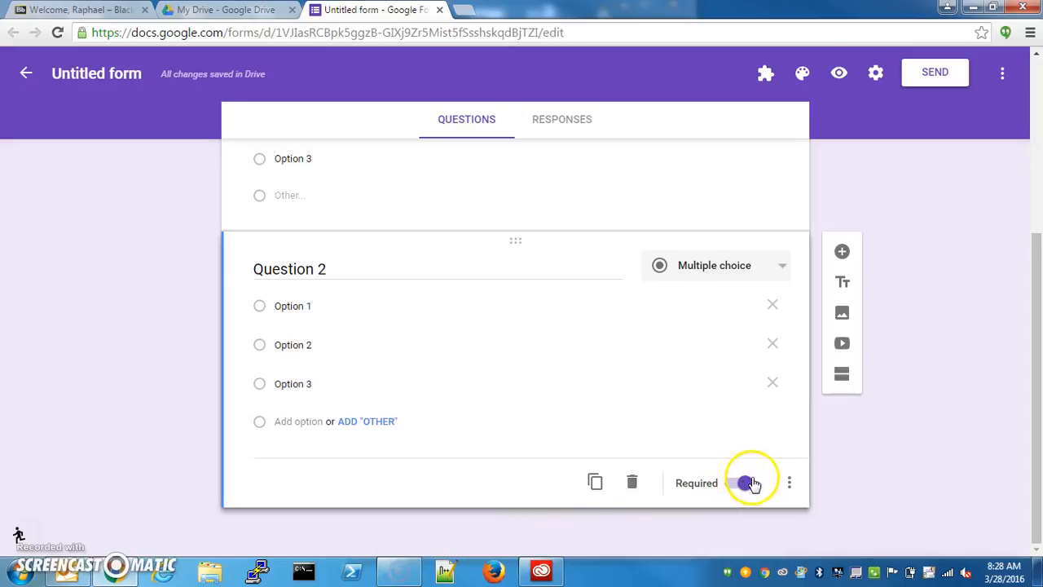
Rename the second question to "Topic 2" to match the naming of the first one
scroll(742, 481, up, 4)
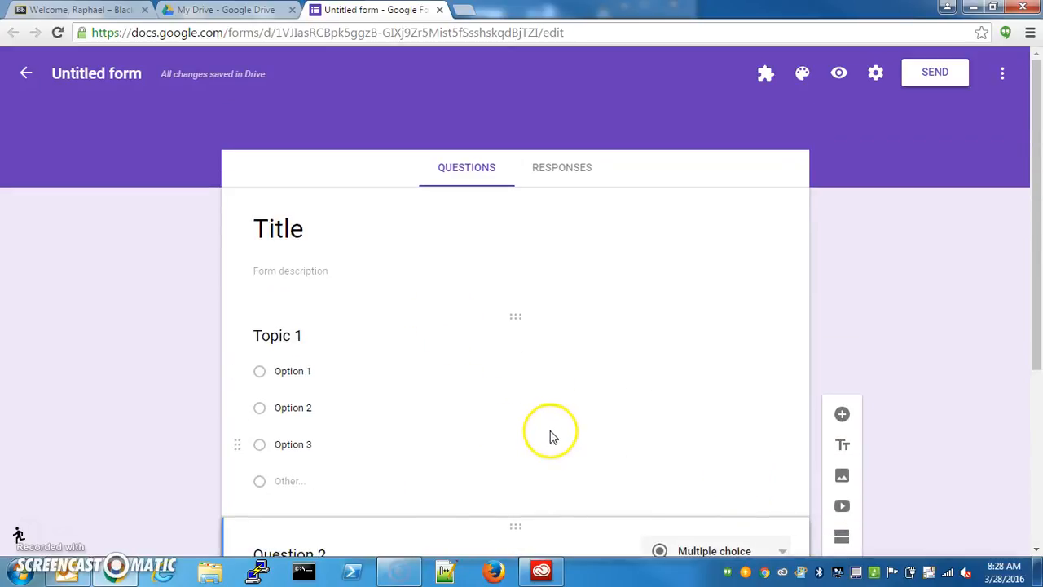
scroll(551, 434, down, 3)
scroll(403, 382, up, 4)
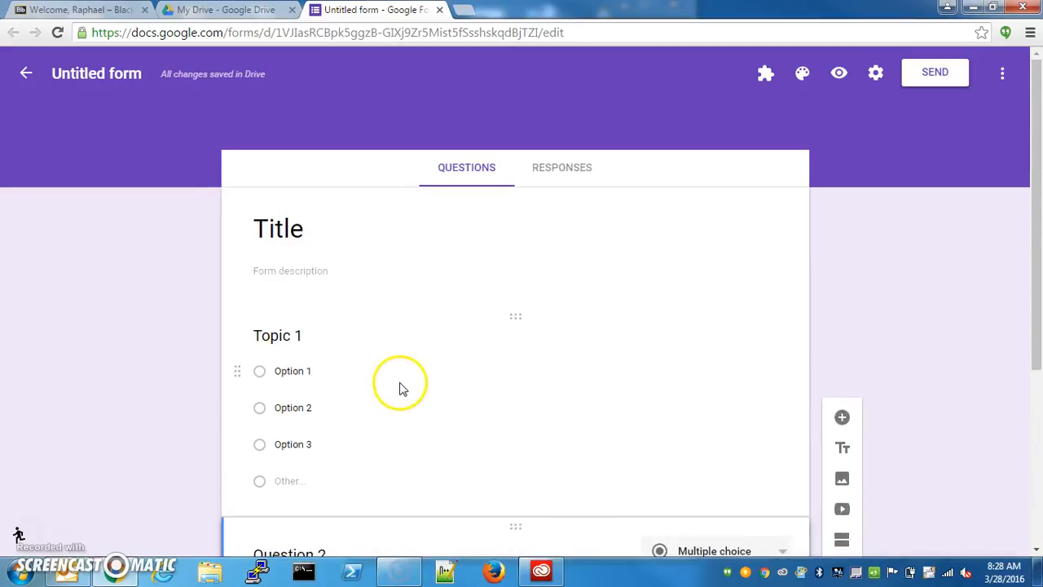
scroll(400, 389, down, 2)
click(327, 399)
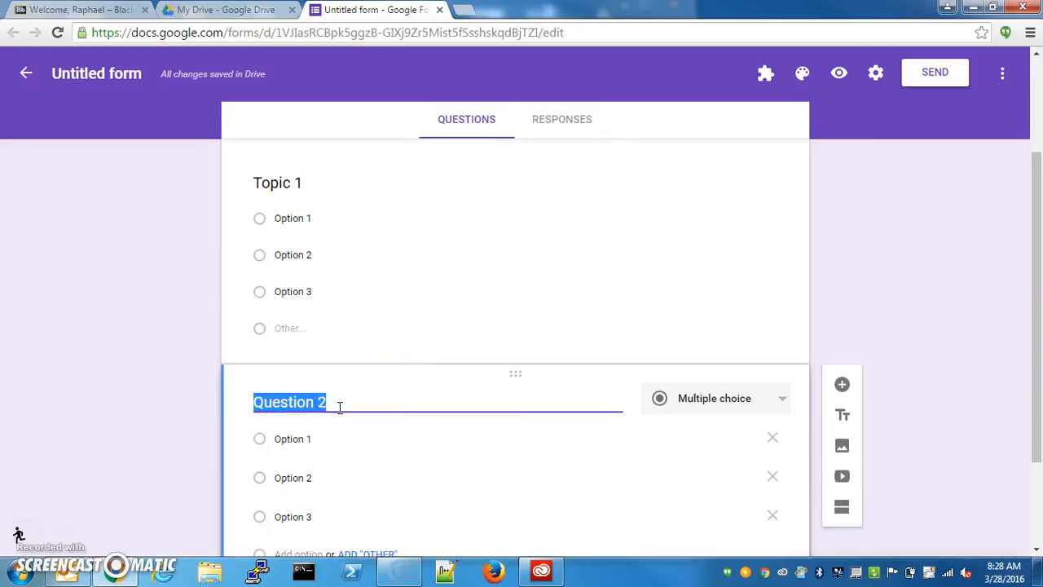
text(Topic)
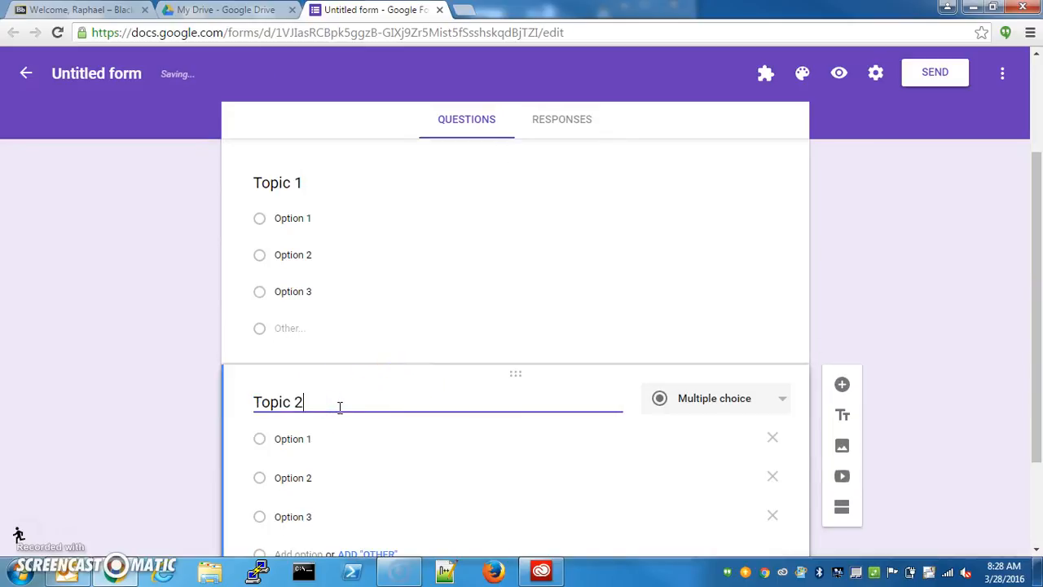
Preview the form and review the answer choices of both questions as respondents see them
scroll(901, 360, down, 1)
scroll(896, 360, down, 1)
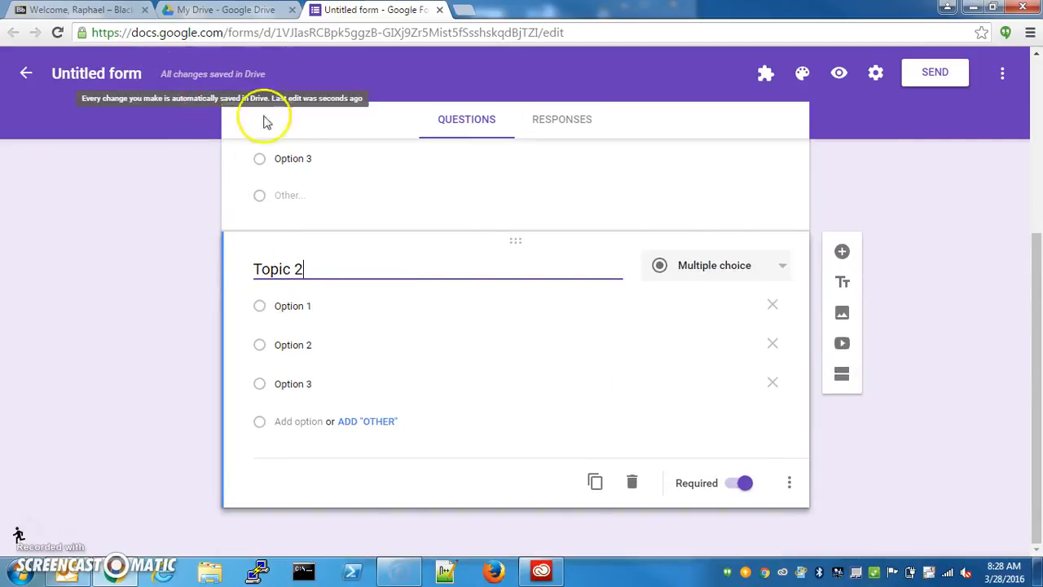
scroll(889, 284, up, 3)
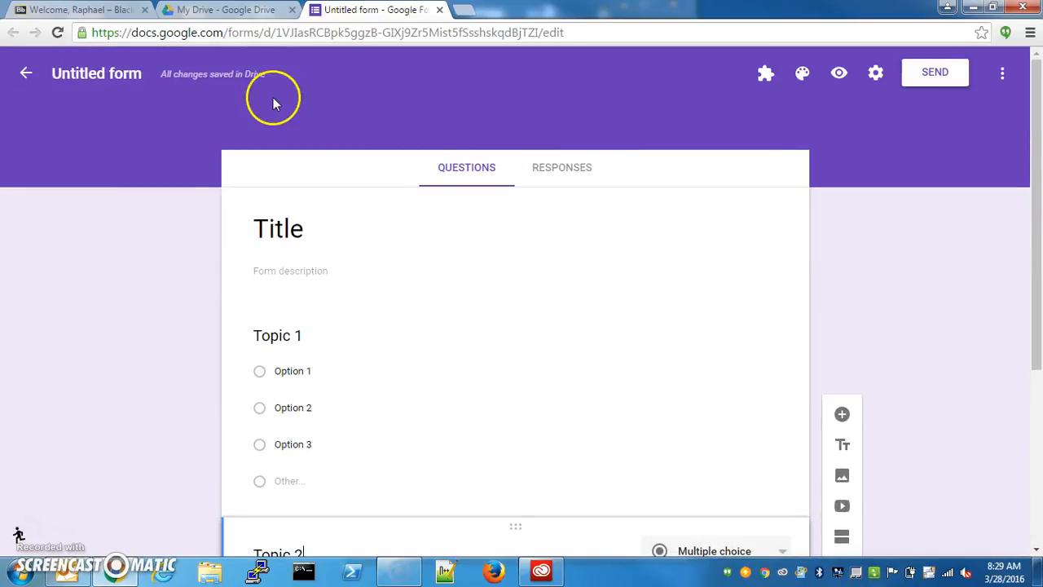
click(839, 77)
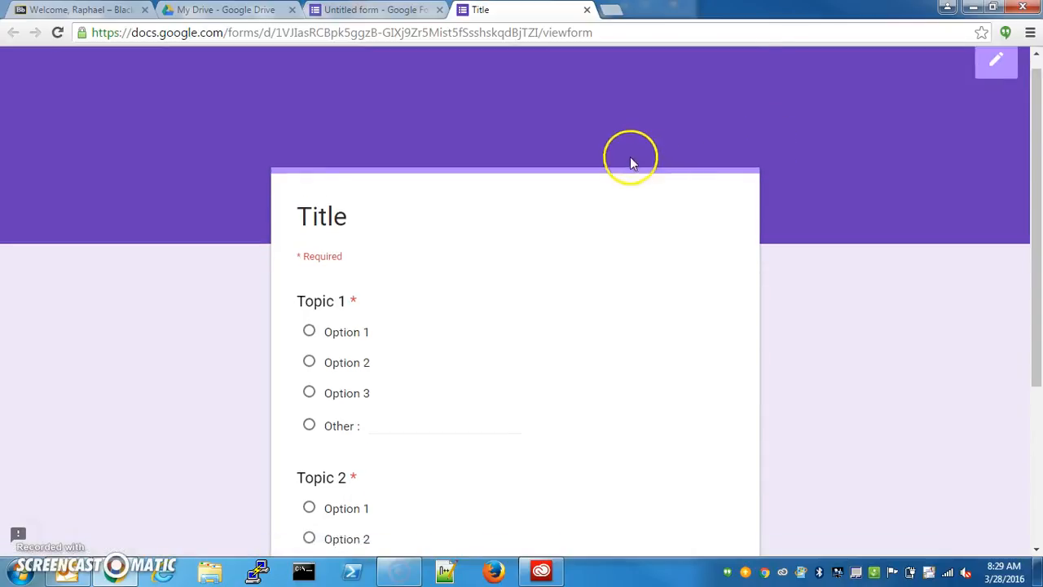
scroll(630, 157, down, 3)
scroll(641, 166, up, 4)
scroll(640, 167, down, 3)
scroll(635, 168, up, 3)
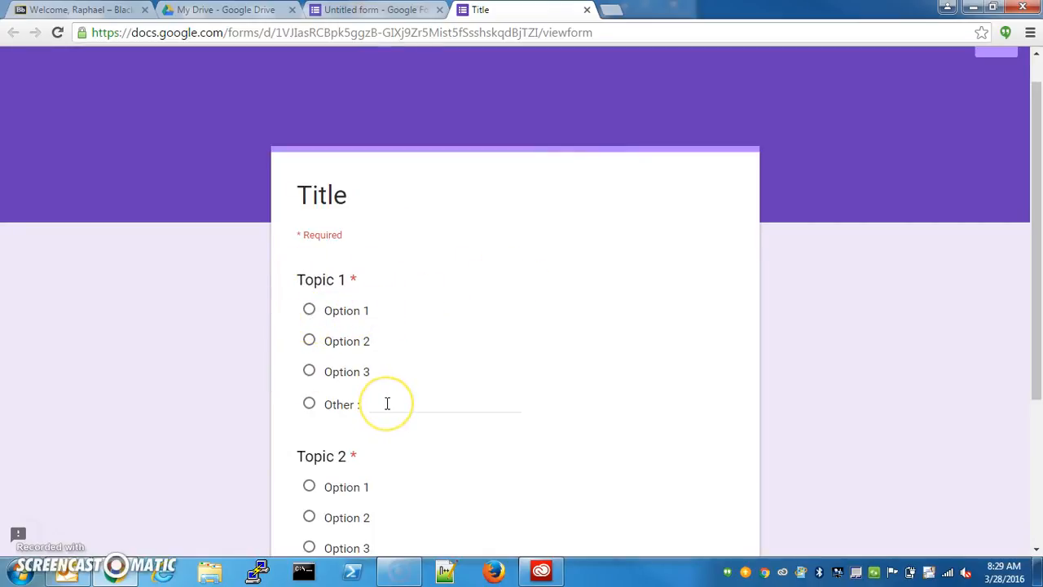
scroll(396, 397, down, 1)
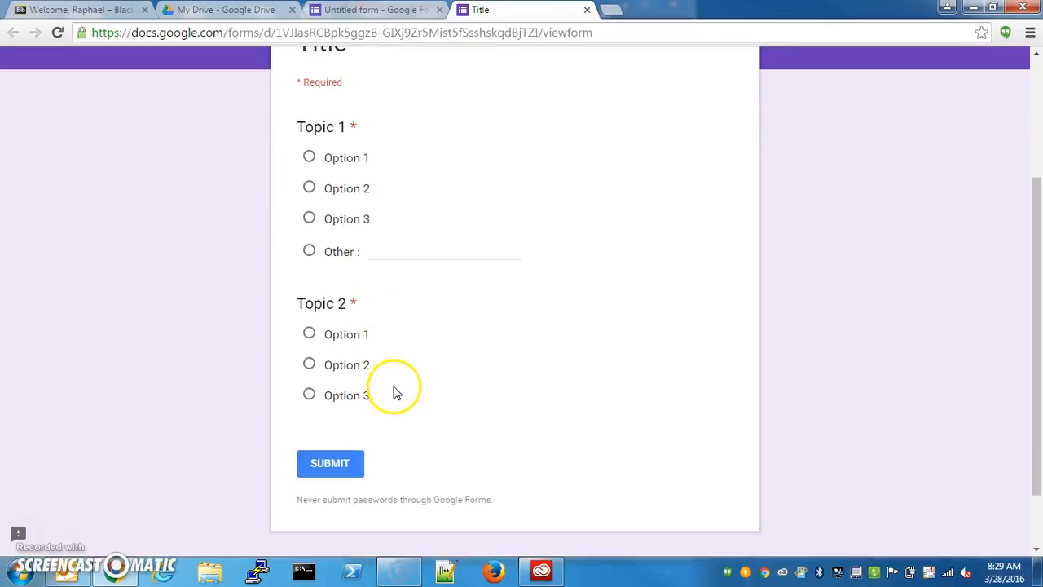
Submit a test response with Option 2 for Topic 1 and Option 1 for Topic 2
scroll(395, 383, up, 2)
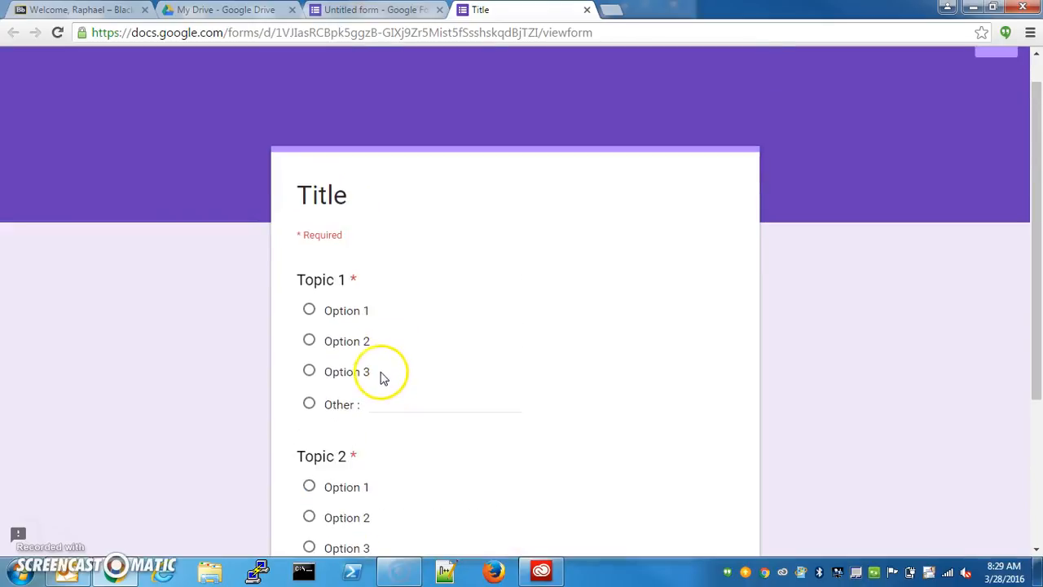
click(309, 341)
scroll(309, 391, down, 3)
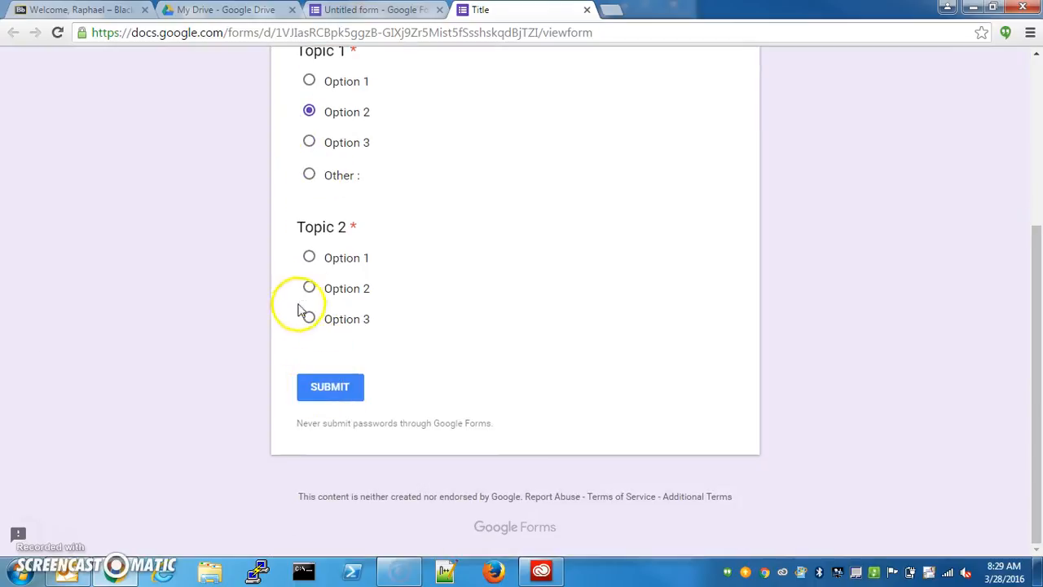
click(307, 258)
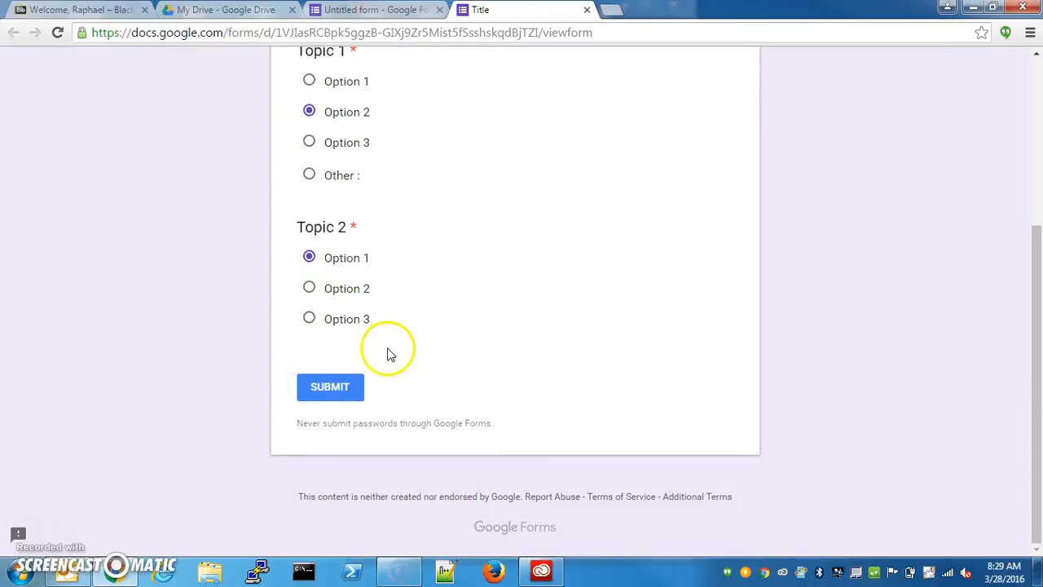
click(331, 386)
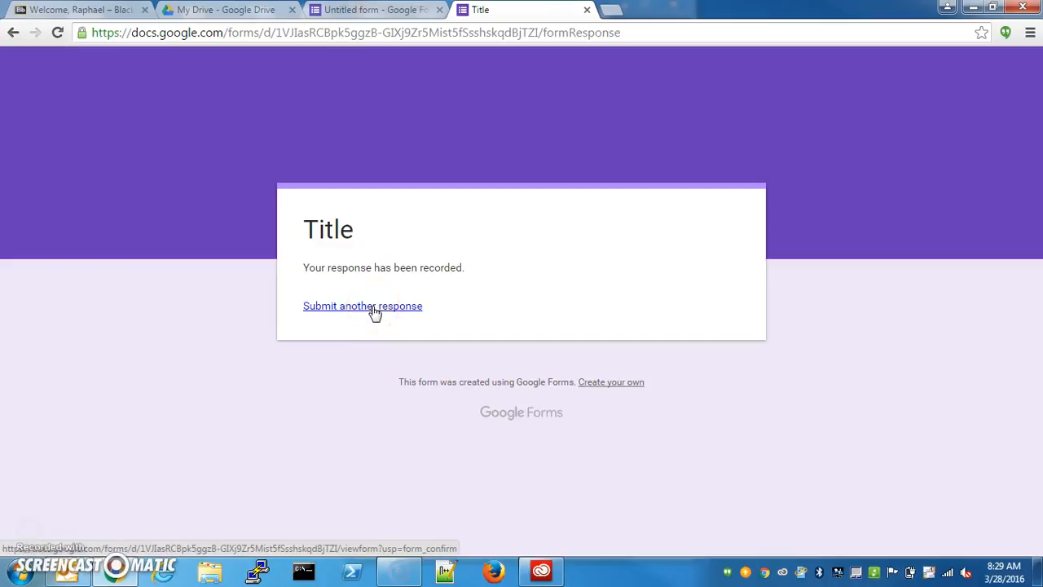
Return to the form editor and examine the response summary charts for Topic 1 and Topic 2
click(377, 8)
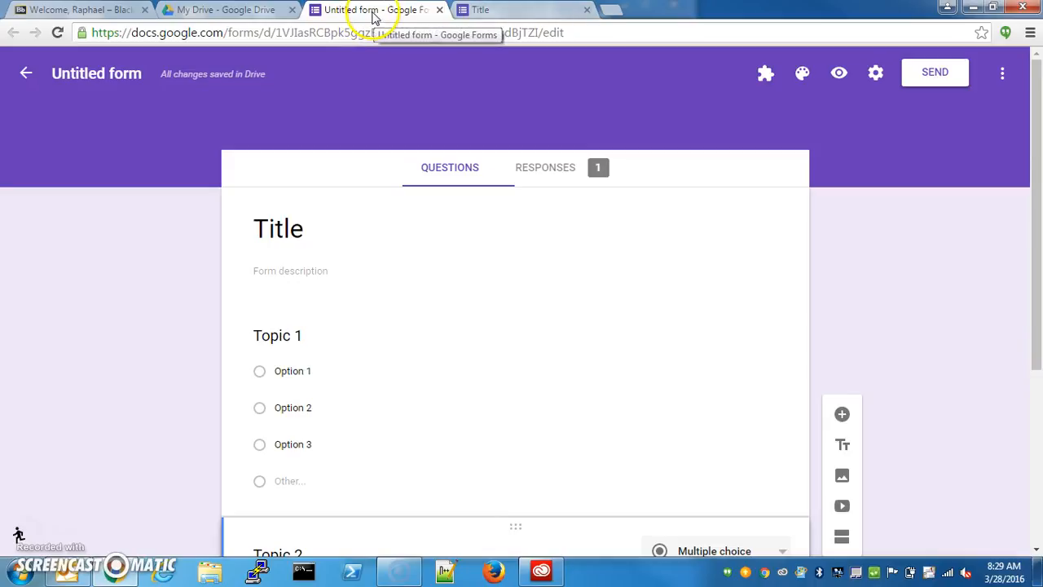
click(550, 169)
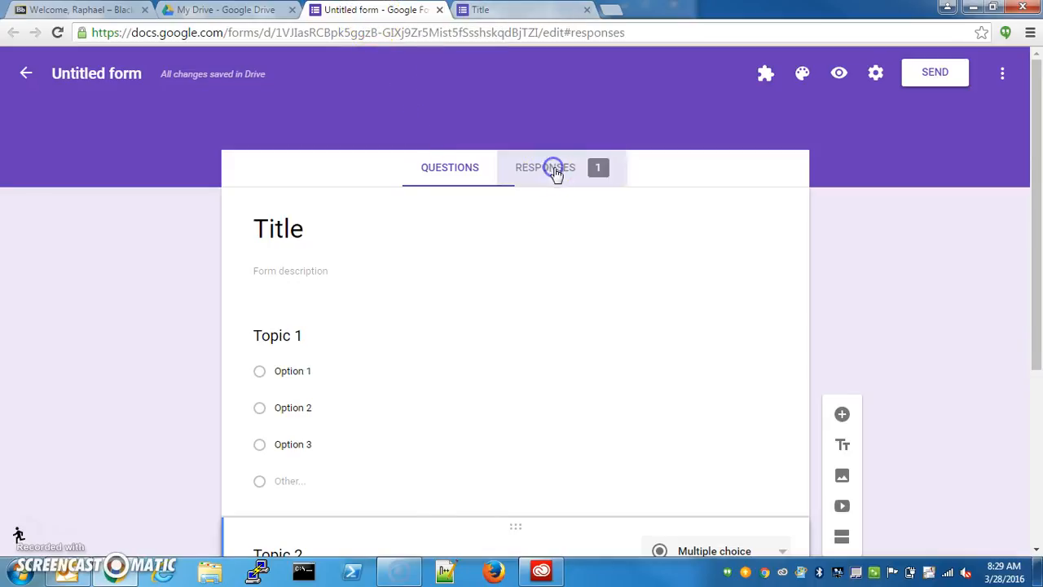
scroll(536, 242, down, 1)
scroll(449, 255, down, 2)
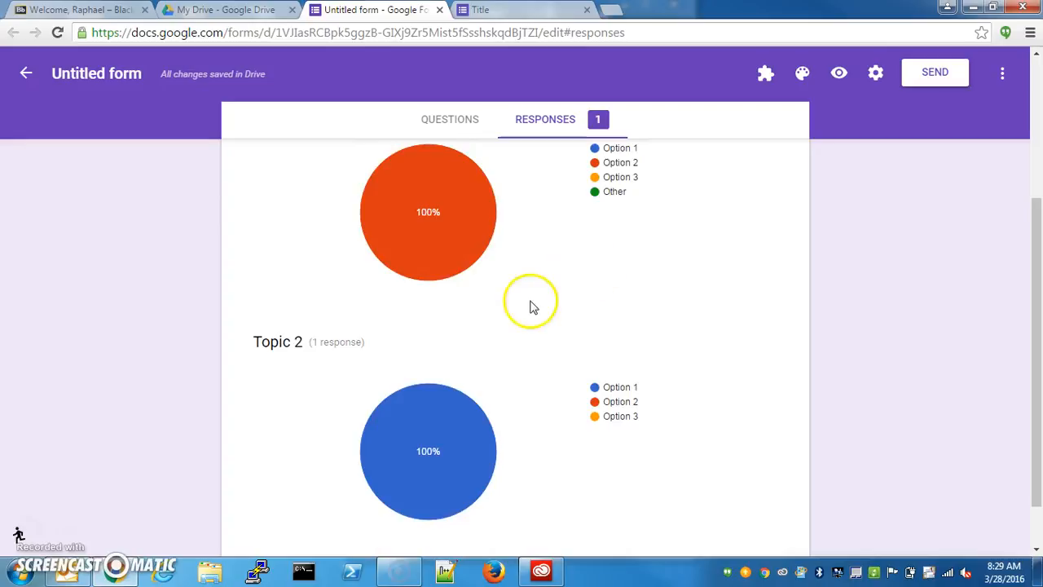
scroll(527, 293, up, 3)
scroll(384, 319, down, 1)
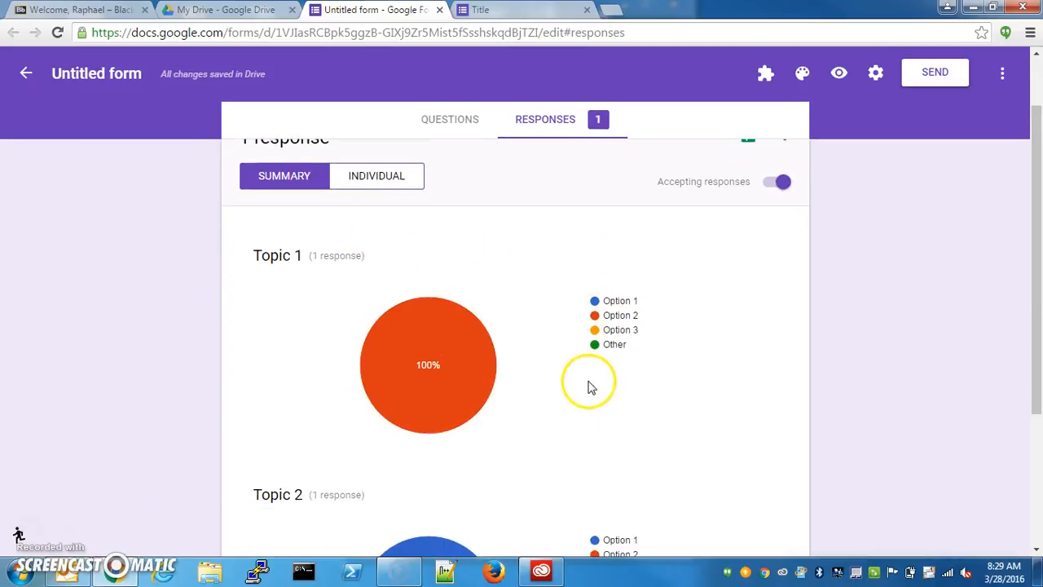
scroll(592, 386, down, 2)
scroll(581, 374, up, 2)
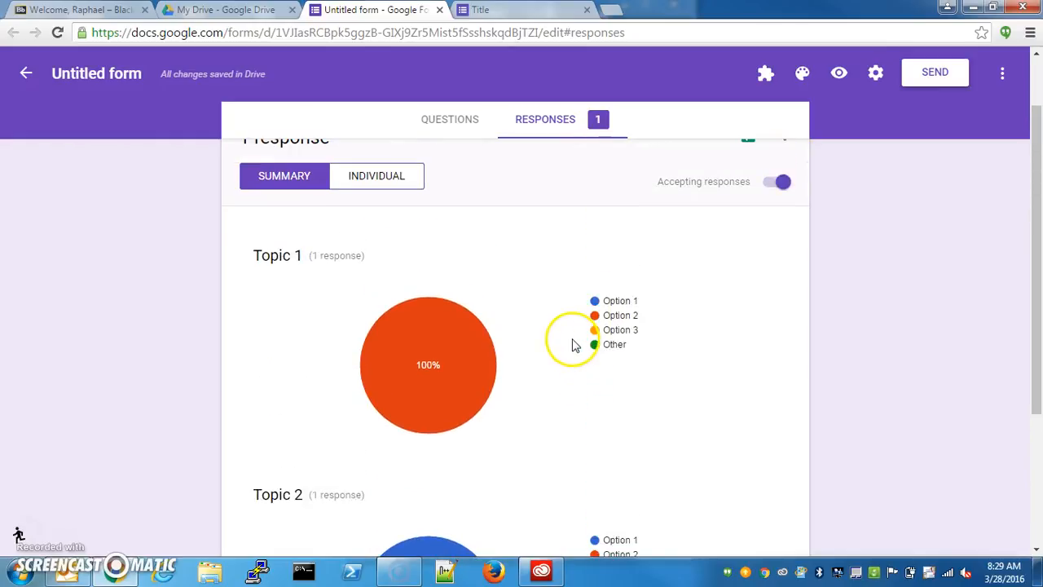
Submit a second test response with Option 3 for both topics, and start another blank response
click(519, 11)
scroll(400, 302, down, 3)
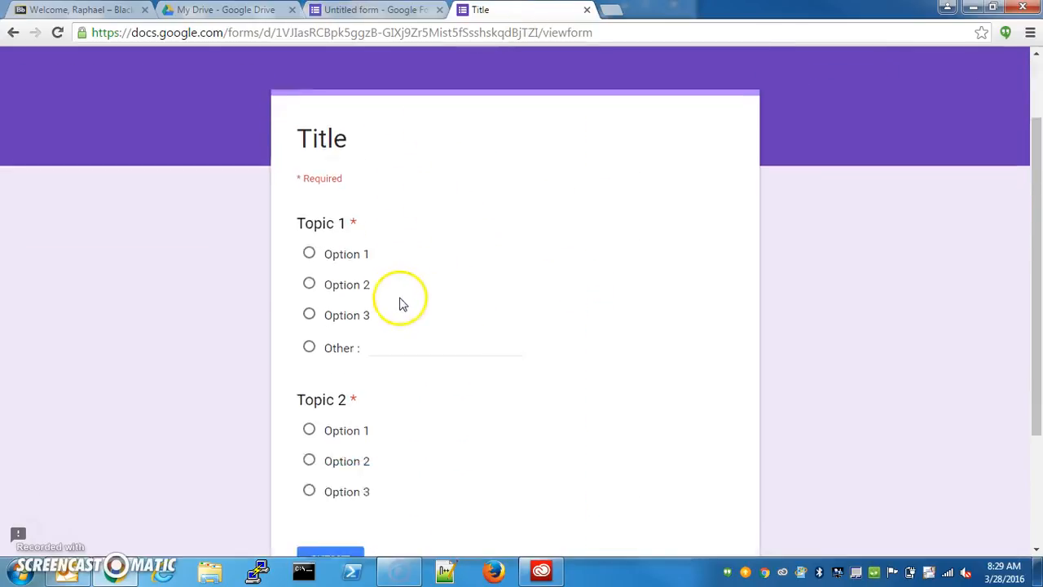
click(310, 179)
click(310, 355)
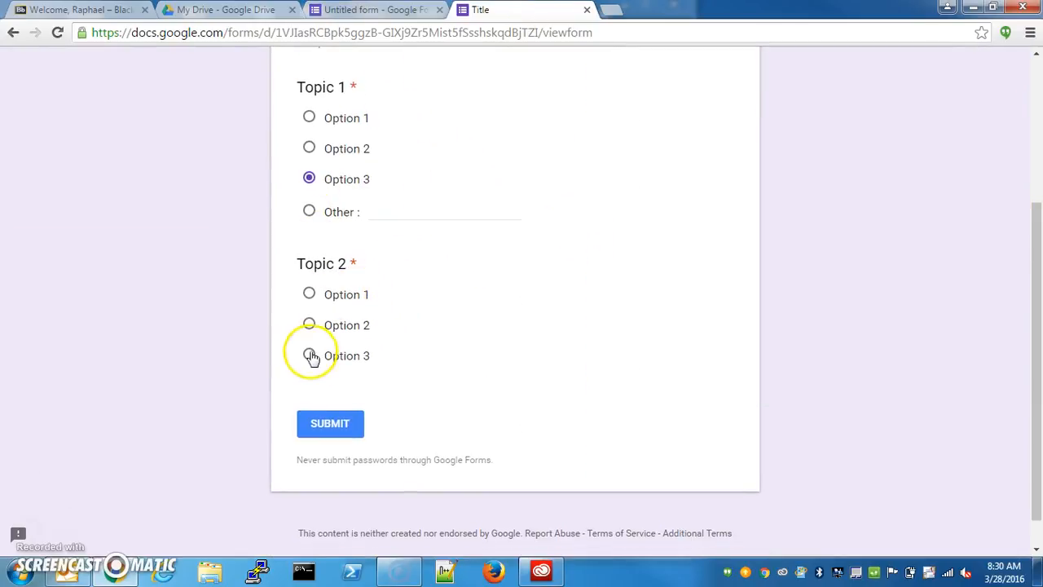
click(341, 430)
click(319, 304)
Go back to the form's response summary and examine how the answers to each topic are split in the pie charts
click(351, 10)
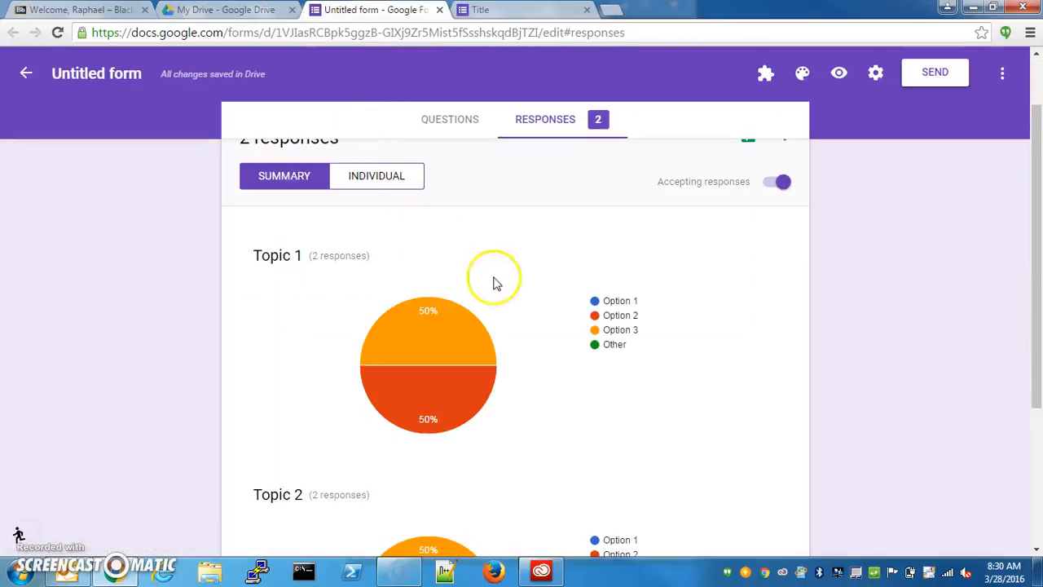
scroll(517, 313, down, 2)
scroll(516, 308, up, 2)
mouse_move(399, 299)
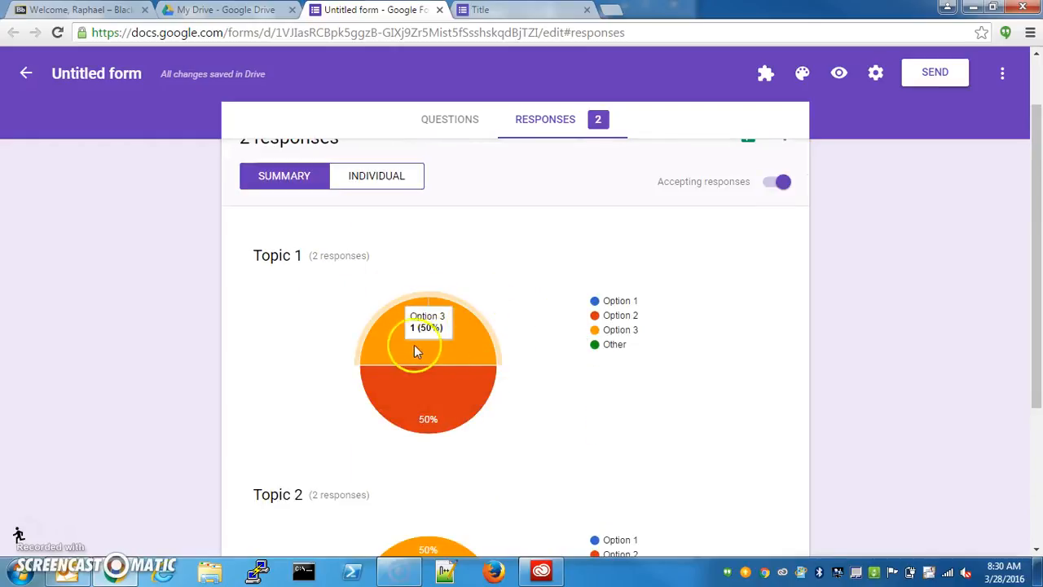
scroll(552, 345, down, 1)
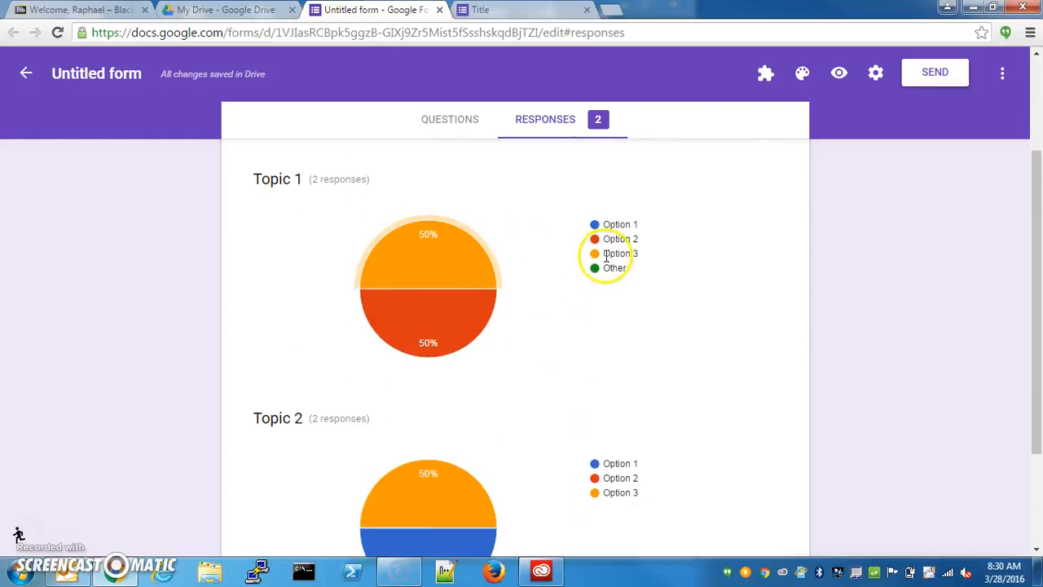
mouse_move(483, 303)
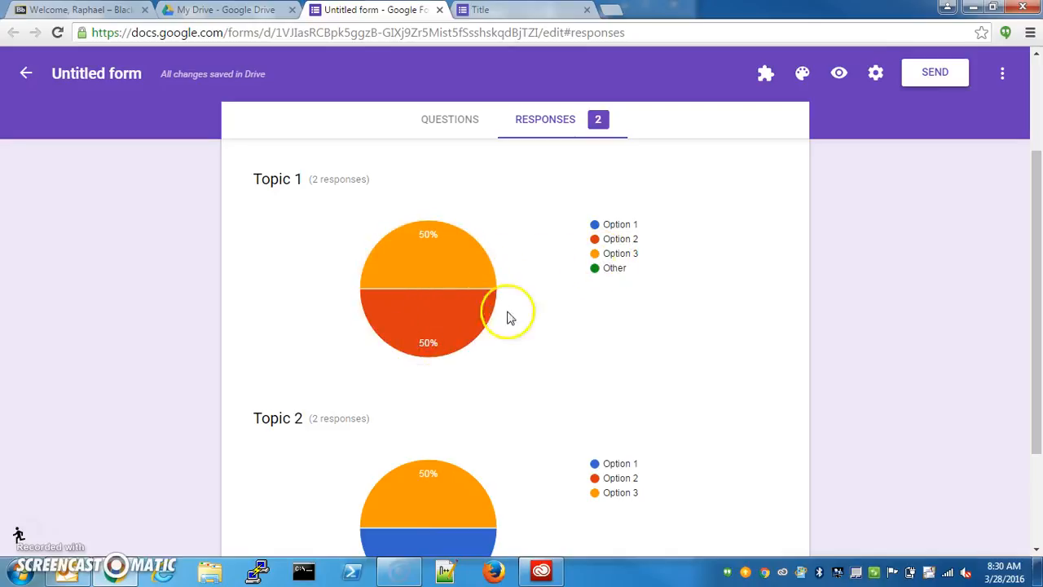
scroll(540, 282, down, 2)
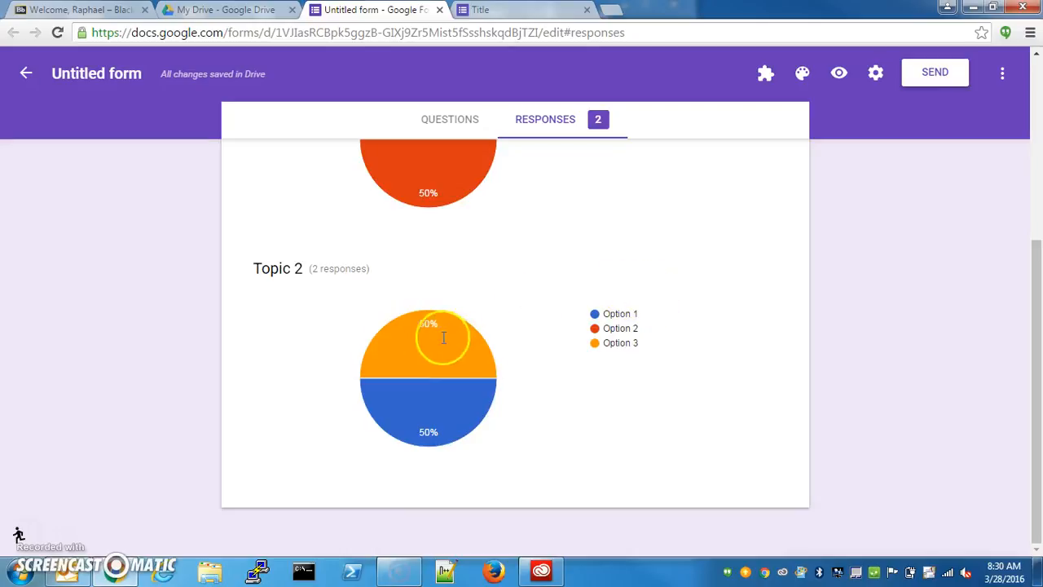
scroll(522, 326, up, 2)
scroll(522, 330, up, 2)
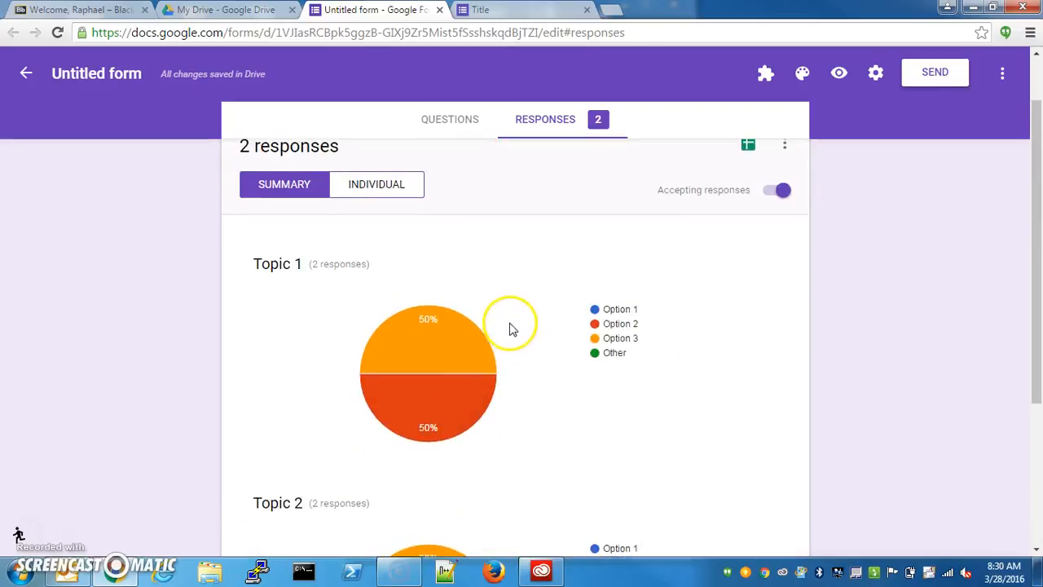
scroll(522, 328, down, 4)
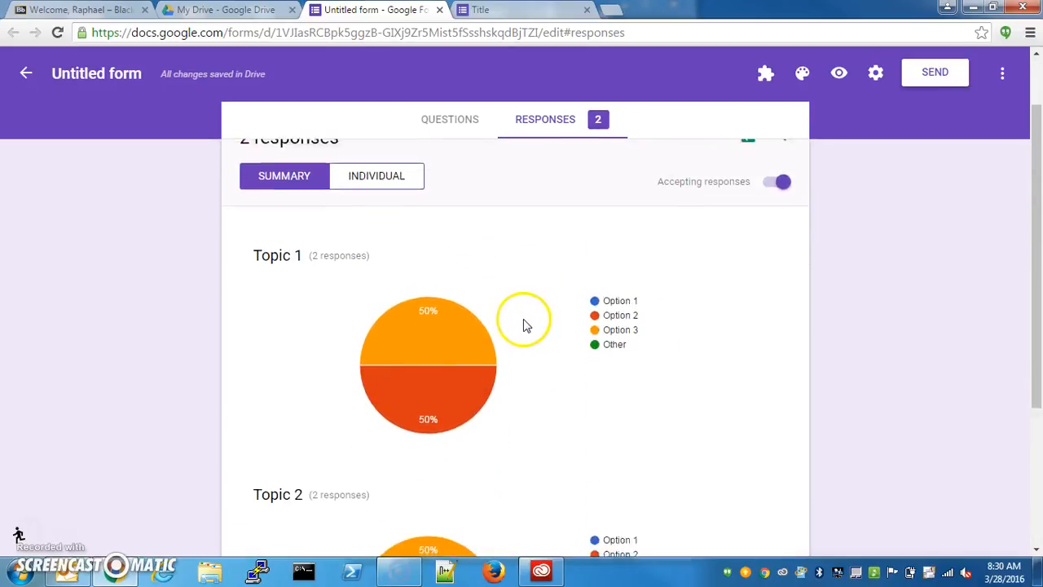
scroll(530, 326, up, 4)
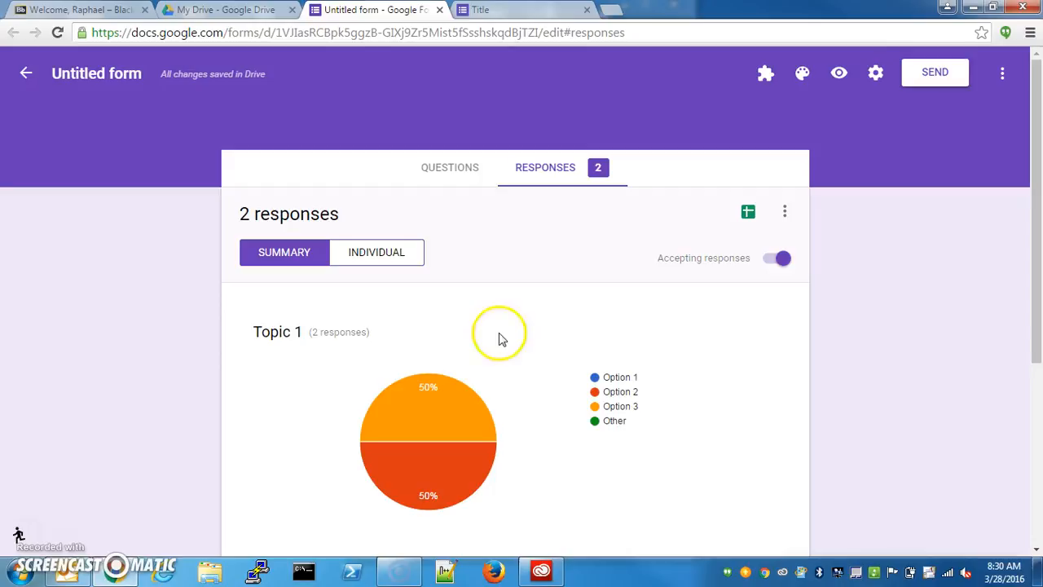
scroll(537, 367, down, 2)
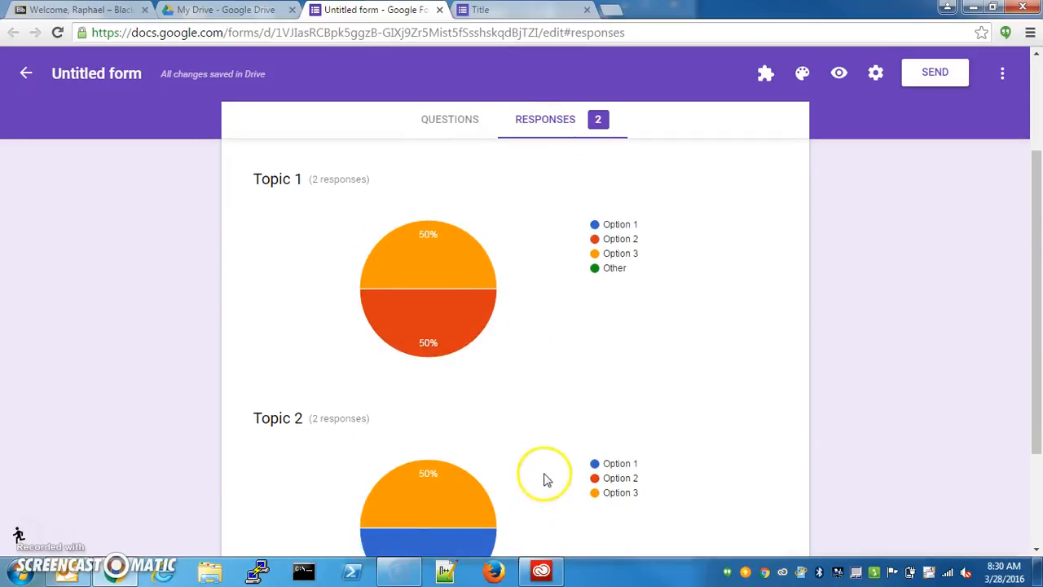
scroll(546, 479, up, 2)
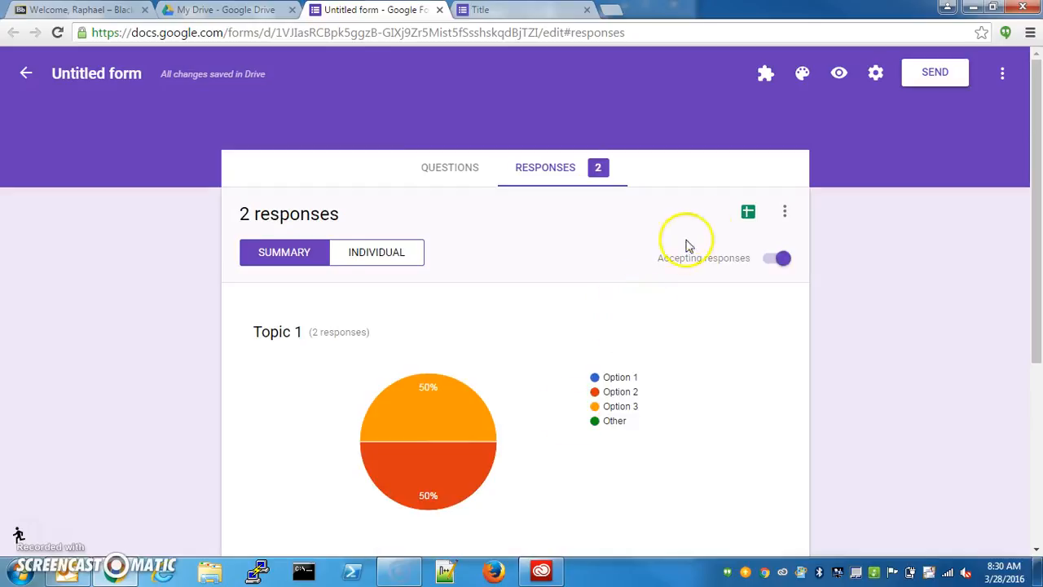
Create a new spreadsheet named "Untitled form (Responses)" as the response destination, look over its rows and close it
click(748, 214)
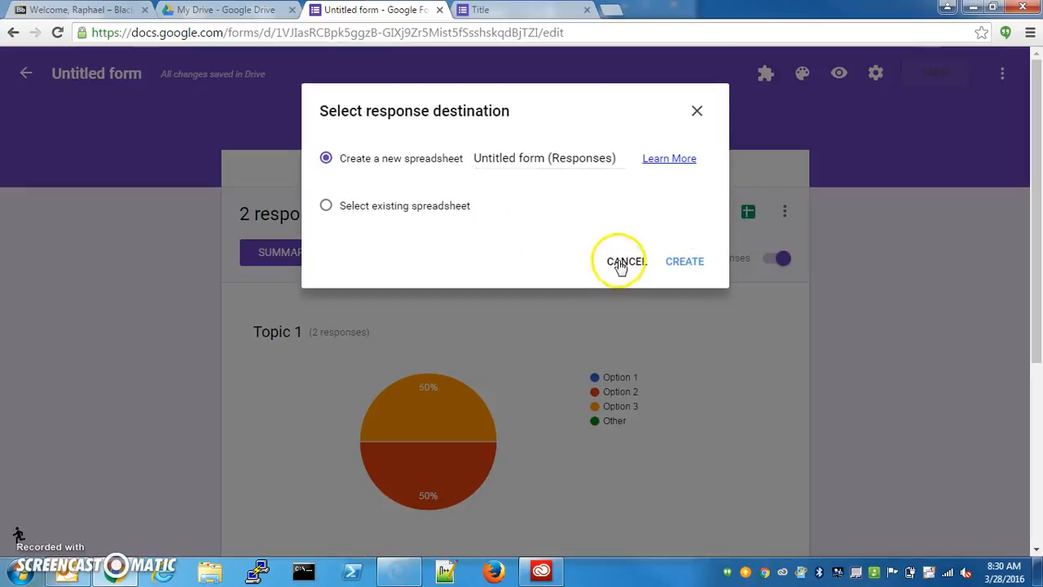
click(685, 263)
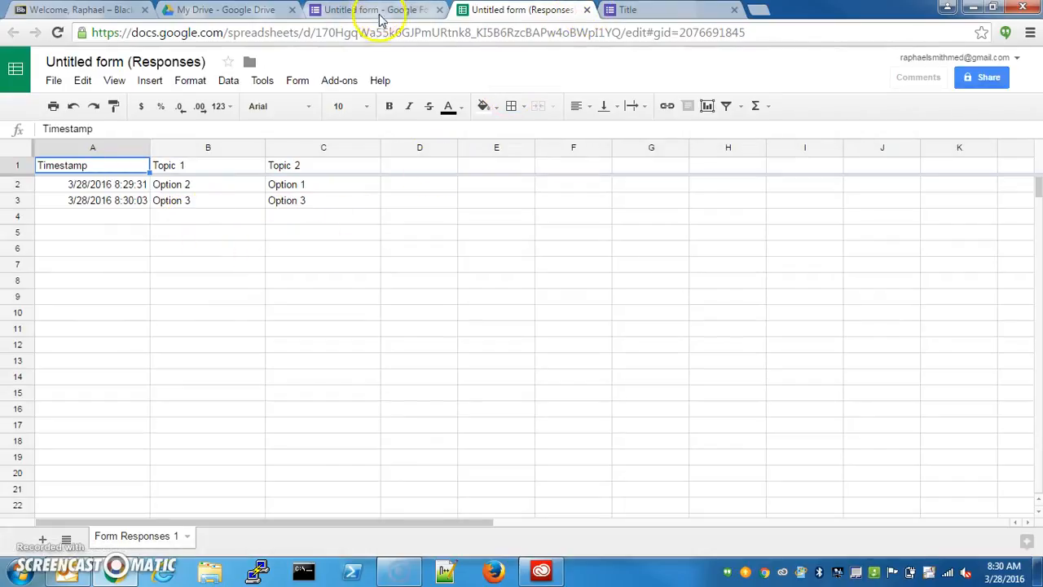
click(587, 10)
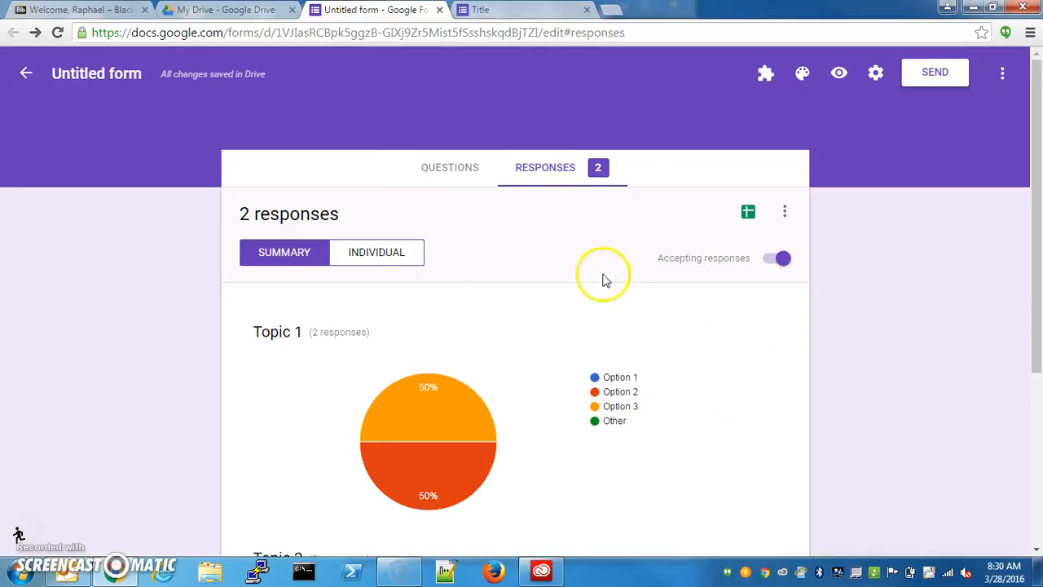
Look at the options for sending the form by email and dismiss them without sending
click(937, 75)
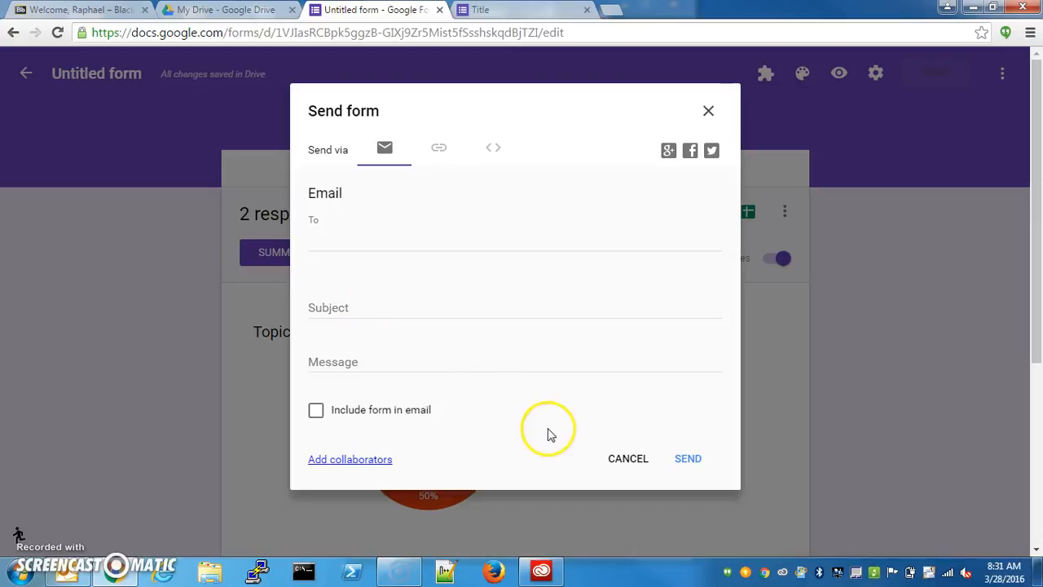
click(627, 461)
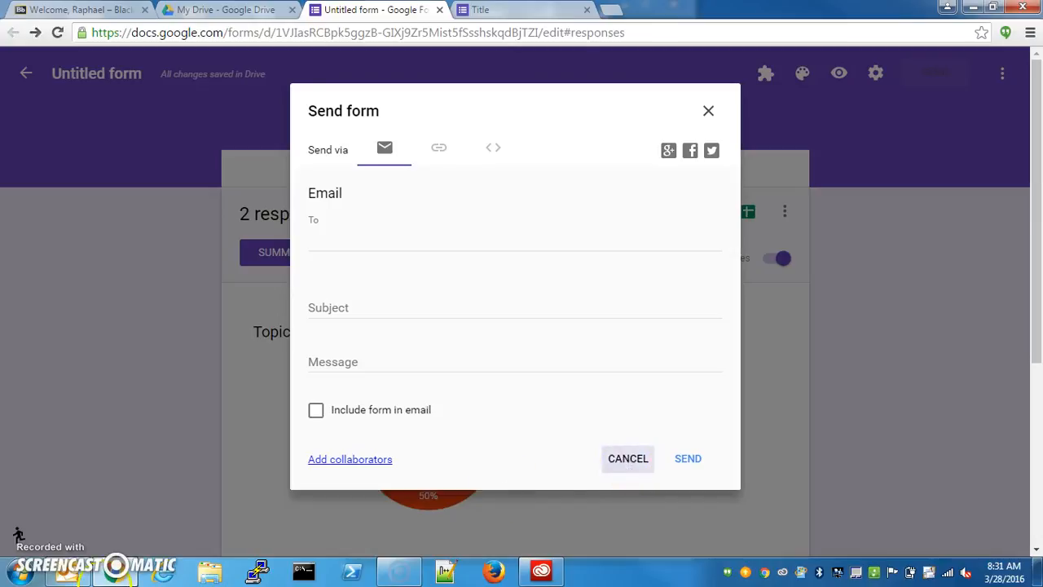